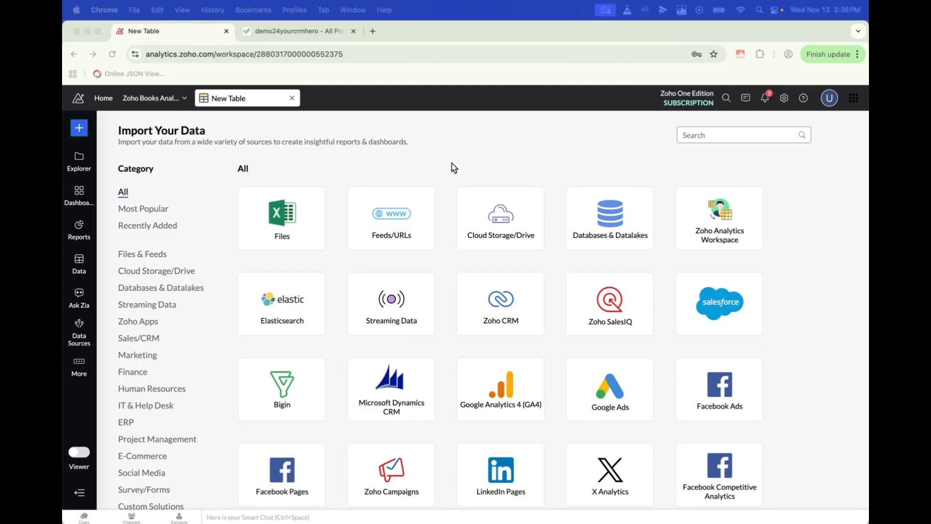
Step: Search the import sources for "pro", choose Zoho Projects and continue past the introduction to the import settings
{"action": "left_click", "coordinate": [694, 133]}
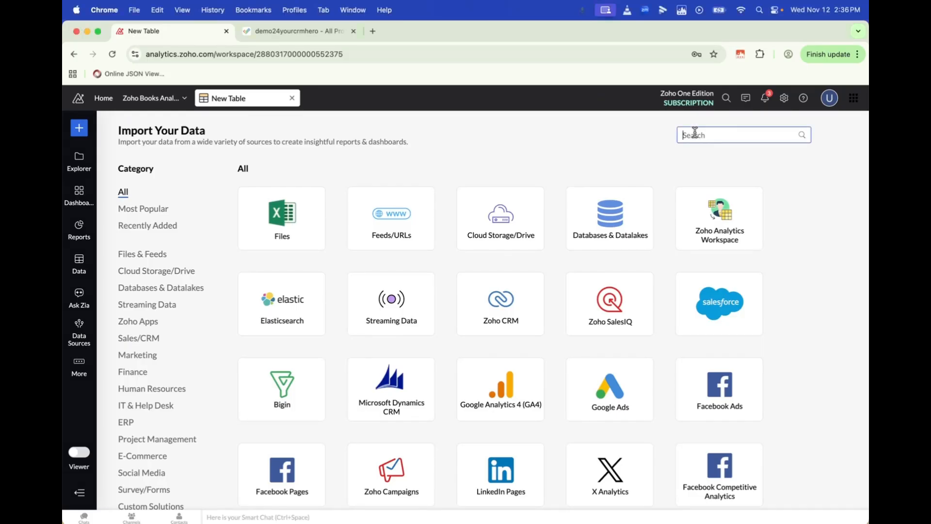
{"action": "type", "text": "pro"}
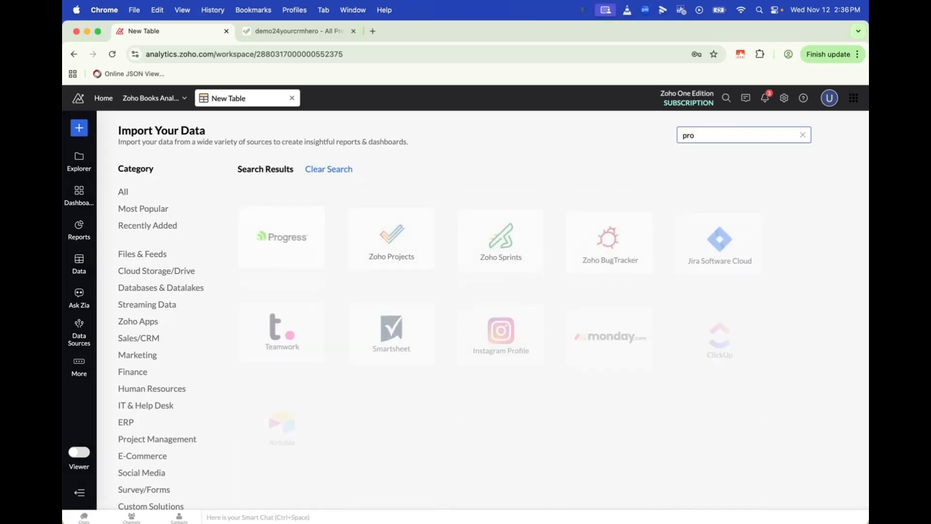
{"action": "left_click", "coordinate": [414, 208]}
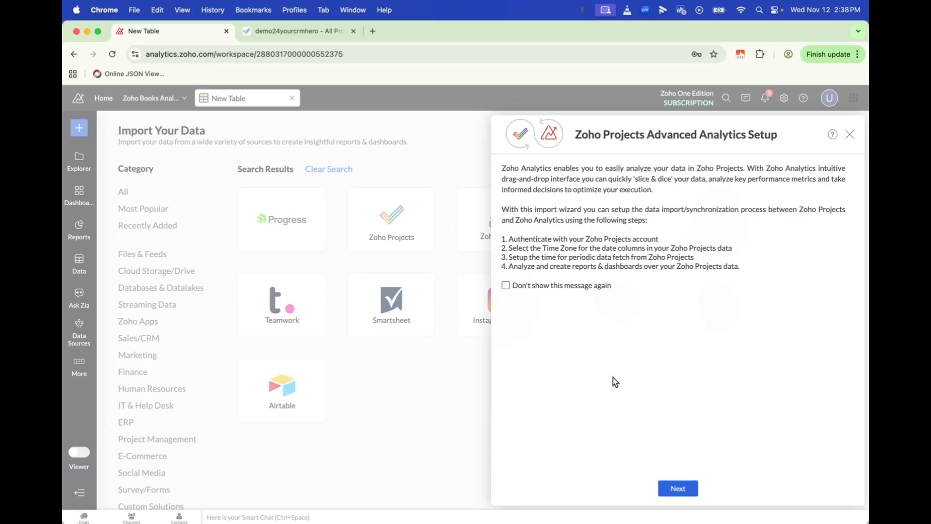
{"action": "left_click", "coordinate": [678, 489]}
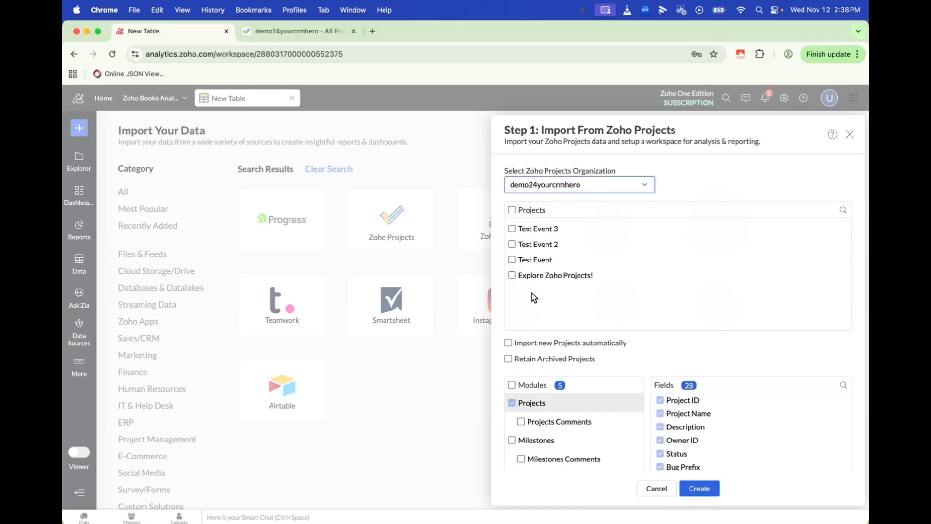
Step: Select all projects of the organization for import and enable automatic import of new projects
{"action": "left_click", "coordinate": [513, 211]}
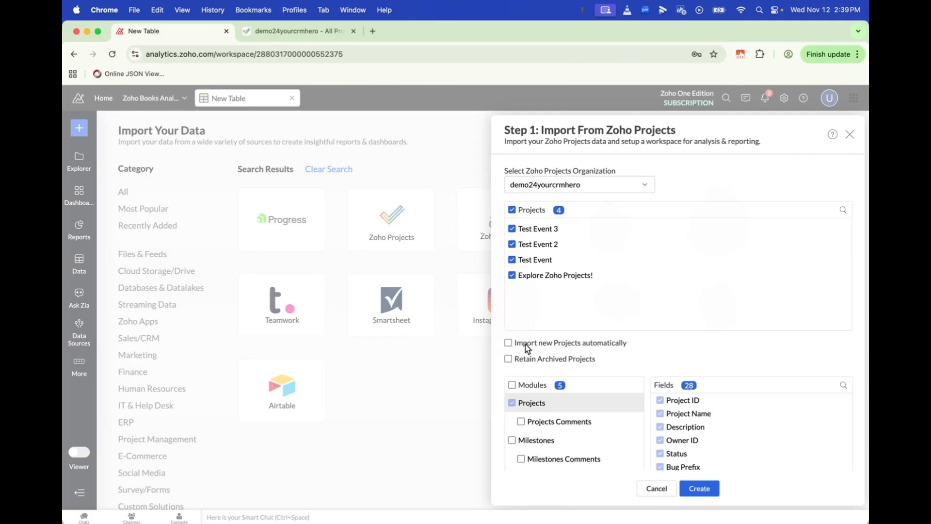
{"action": "left_click", "coordinate": [508, 344]}
Step: Examine the modules available for import and the fields included for the Projects module
{"action": "scroll", "coordinate": [639, 344], "scroll_direction": "down", "scroll_amount": 3}
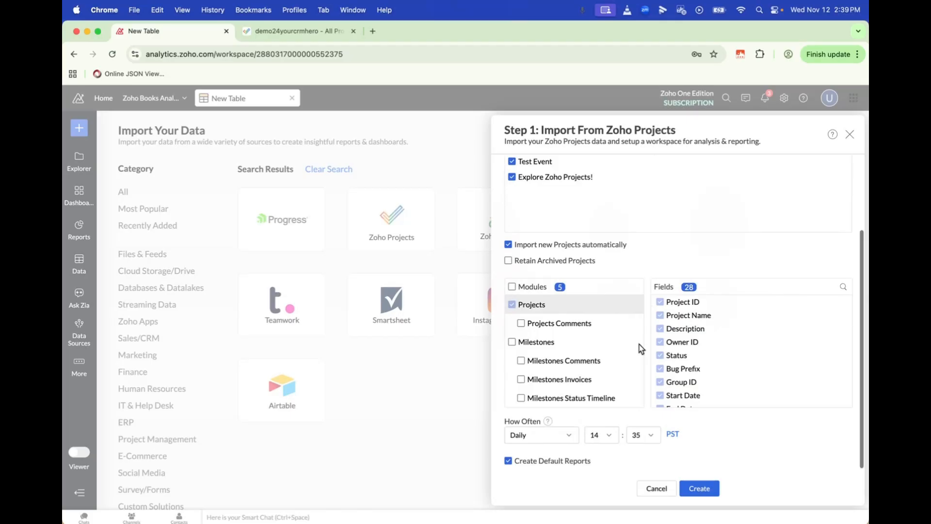
{"action": "scroll", "coordinate": [640, 344], "scroll_direction": "down", "scroll_amount": 2}
{"action": "scroll", "coordinate": [639, 345], "scroll_direction": "up", "scroll_amount": 2}
{"action": "scroll", "coordinate": [651, 347], "scroll_direction": "down", "scroll_amount": 1}
{"action": "scroll", "coordinate": [652, 347], "scroll_direction": "up", "scroll_amount": 1}
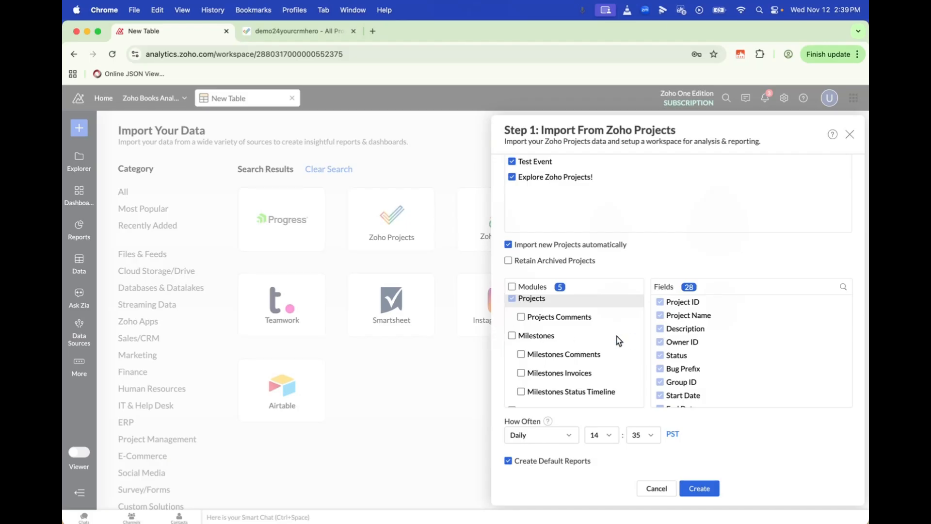
{"action": "scroll", "coordinate": [614, 339], "scroll_direction": "up", "scroll_amount": 1}
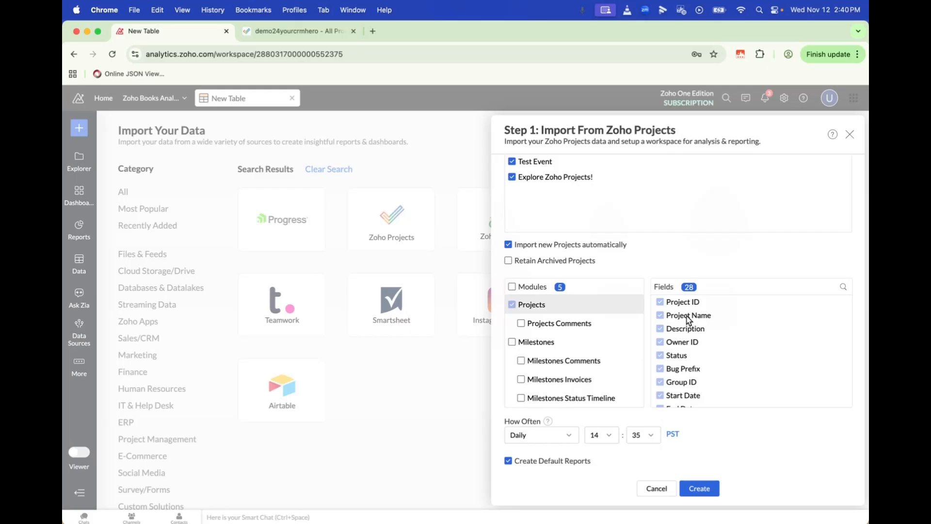
{"action": "scroll", "coordinate": [688, 320], "scroll_direction": "down", "scroll_amount": 8}
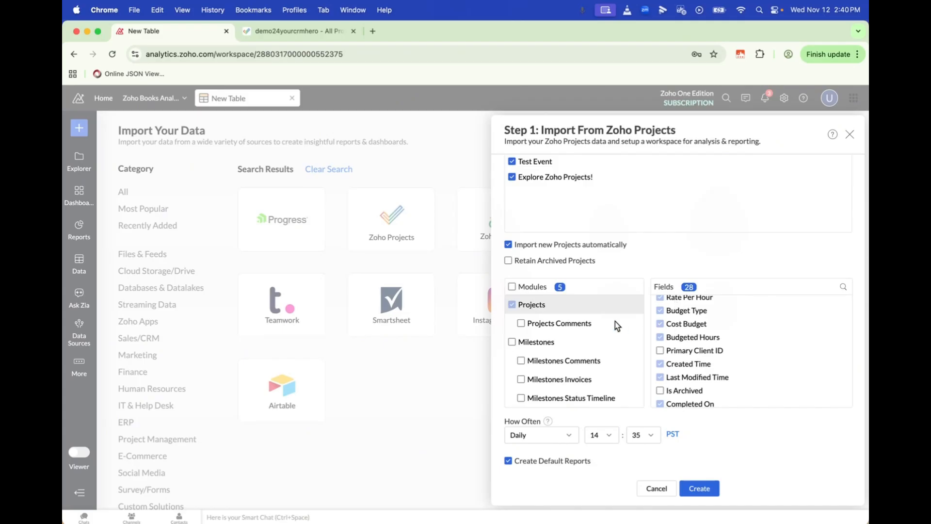
{"action": "scroll", "coordinate": [616, 322], "scroll_direction": "up", "scroll_amount": 4}
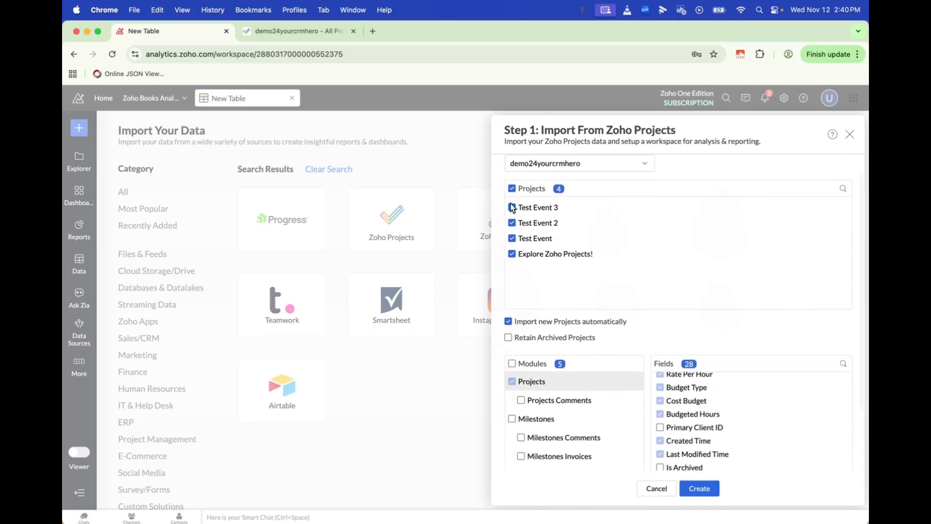
{"action": "scroll", "coordinate": [661, 293], "scroll_direction": "down", "scroll_amount": 3}
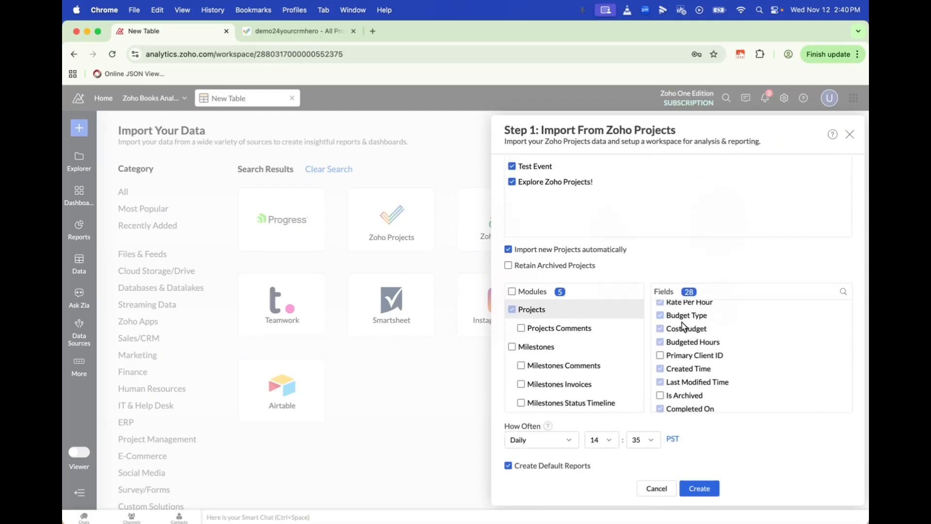
{"action": "scroll", "coordinate": [710, 331], "scroll_direction": "down", "scroll_amount": 3}
{"action": "scroll", "coordinate": [673, 315], "scroll_direction": "up", "scroll_amount": 1}
{"action": "scroll", "coordinate": [674, 315], "scroll_direction": "up", "scroll_amount": 5}
{"action": "scroll", "coordinate": [689, 334], "scroll_direction": "down", "scroll_amount": 4}
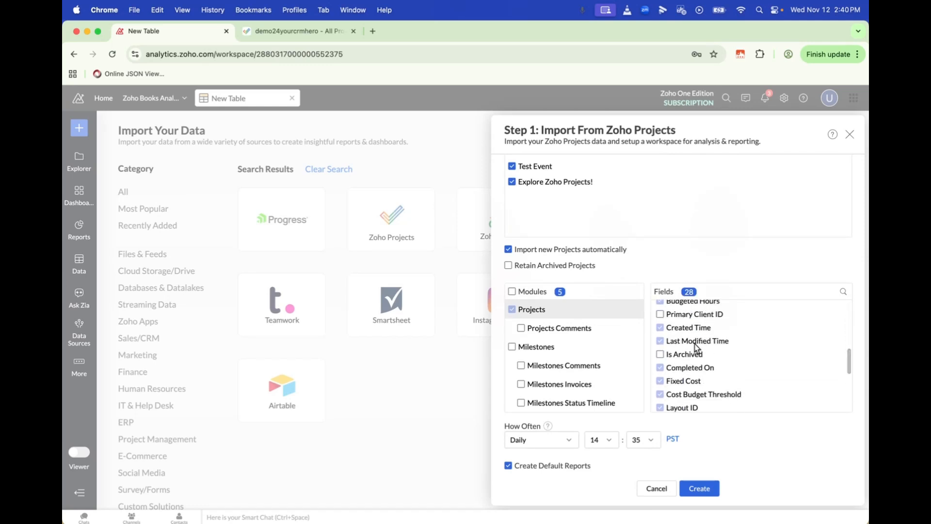
{"action": "scroll", "coordinate": [694, 345], "scroll_direction": "down", "scroll_amount": 3}
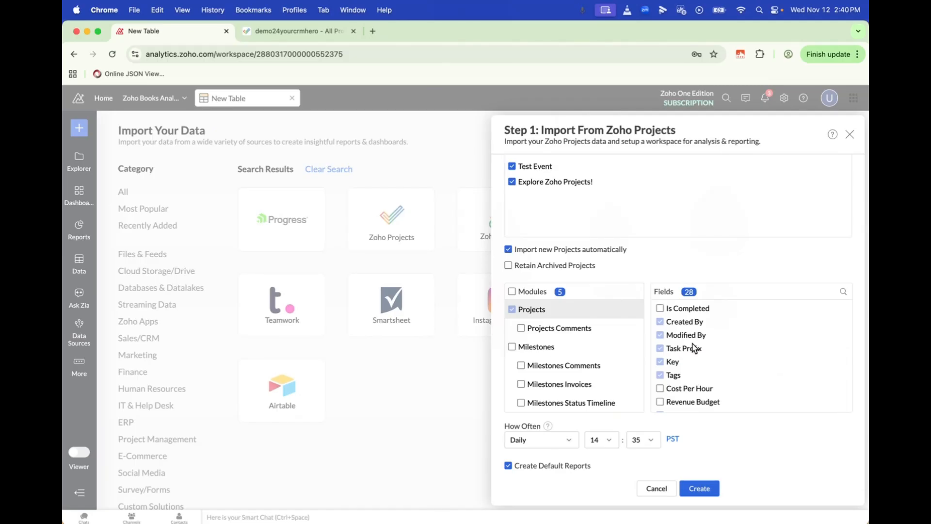
{"action": "scroll", "coordinate": [694, 344], "scroll_direction": "up", "scroll_amount": 3}
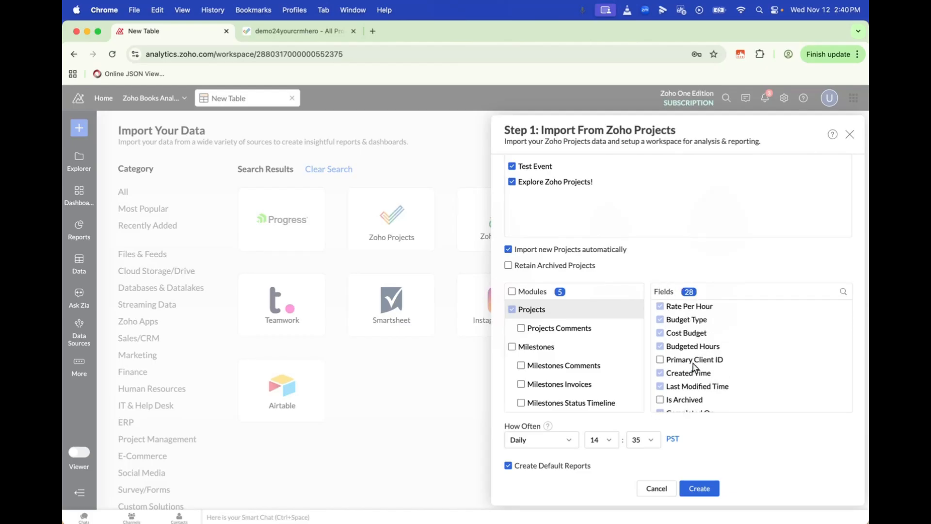
{"action": "scroll", "coordinate": [690, 360], "scroll_direction": "up", "scroll_amount": 3}
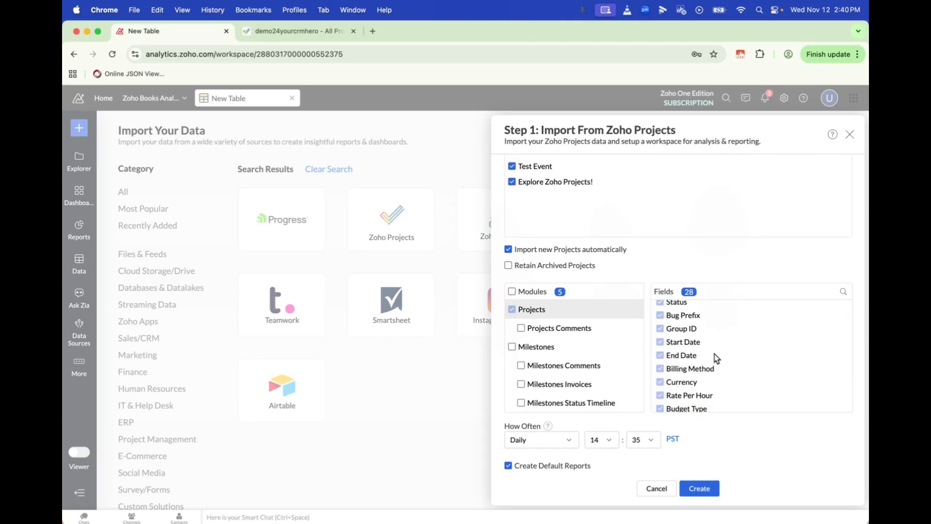
{"action": "scroll", "coordinate": [709, 354], "scroll_direction": "down", "scroll_amount": 5}
{"action": "scroll", "coordinate": [709, 353], "scroll_direction": "down", "scroll_amount": 2}
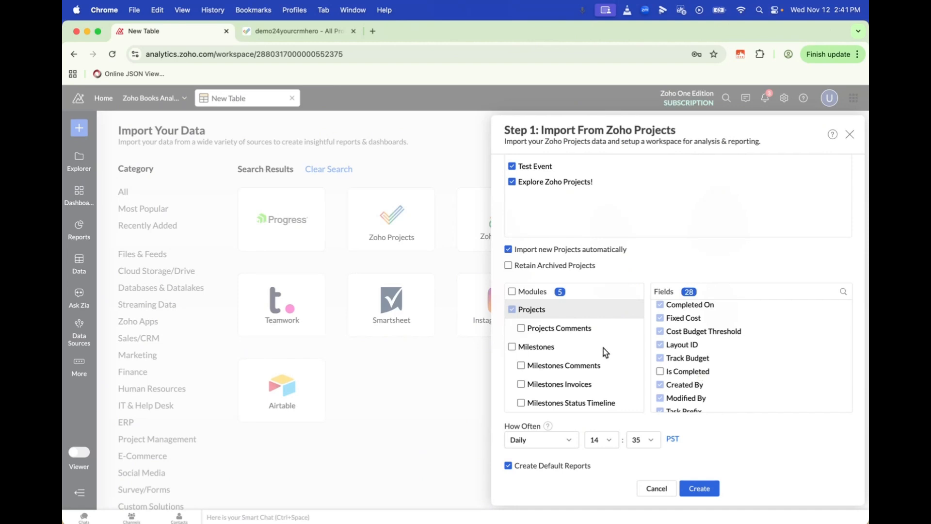
Step: Display the fields of the Tasks module and review which ones are included in the import
{"action": "scroll", "coordinate": [603, 346], "scroll_direction": "down", "scroll_amount": 3}
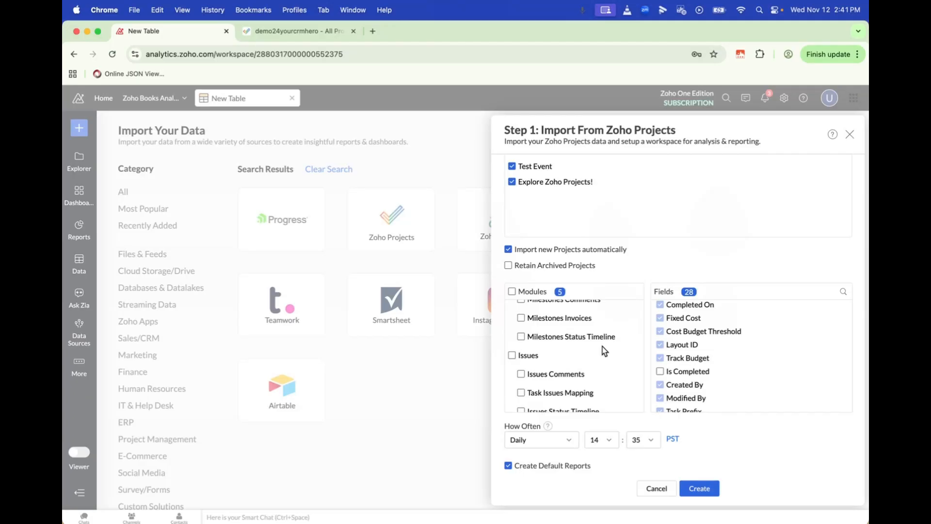
{"action": "scroll", "coordinate": [603, 347], "scroll_direction": "down", "scroll_amount": 4}
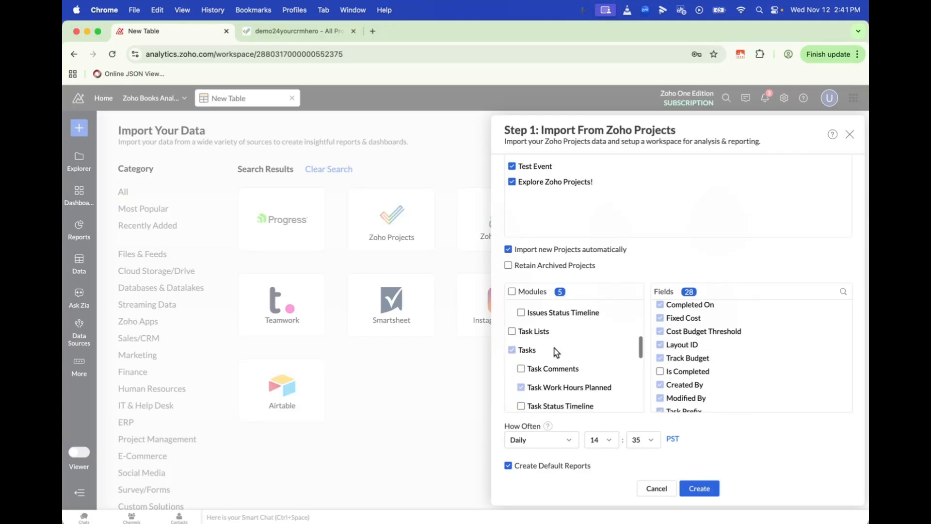
{"action": "left_click", "coordinate": [556, 350]}
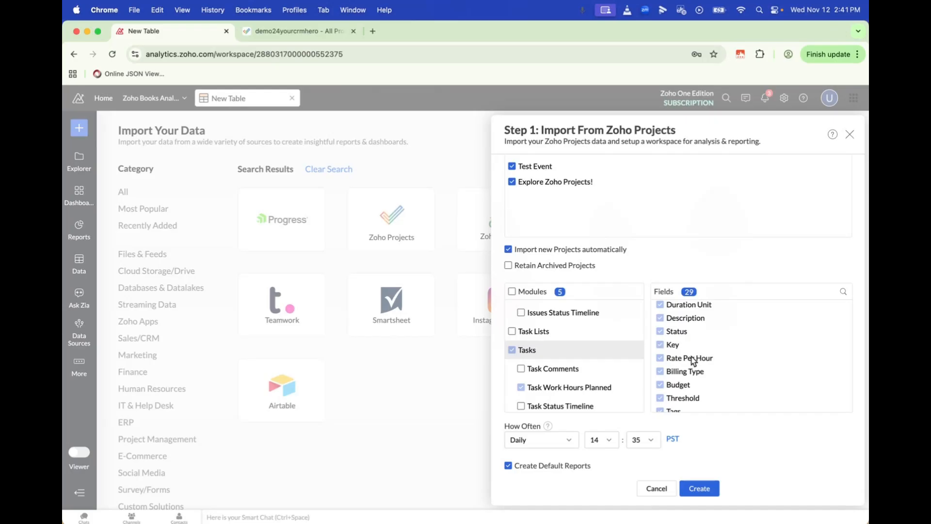
{"action": "scroll", "coordinate": [631, 359], "scroll_direction": "down", "scroll_amount": 4}
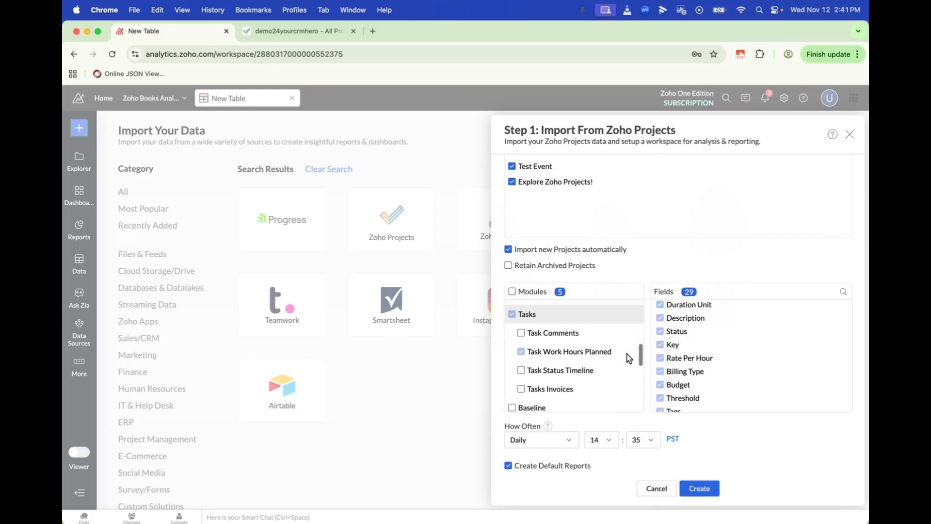
Step: Show the fields of the Time Logs module and add that module to the import
{"action": "scroll", "coordinate": [630, 359], "scroll_direction": "down", "scroll_amount": 3}
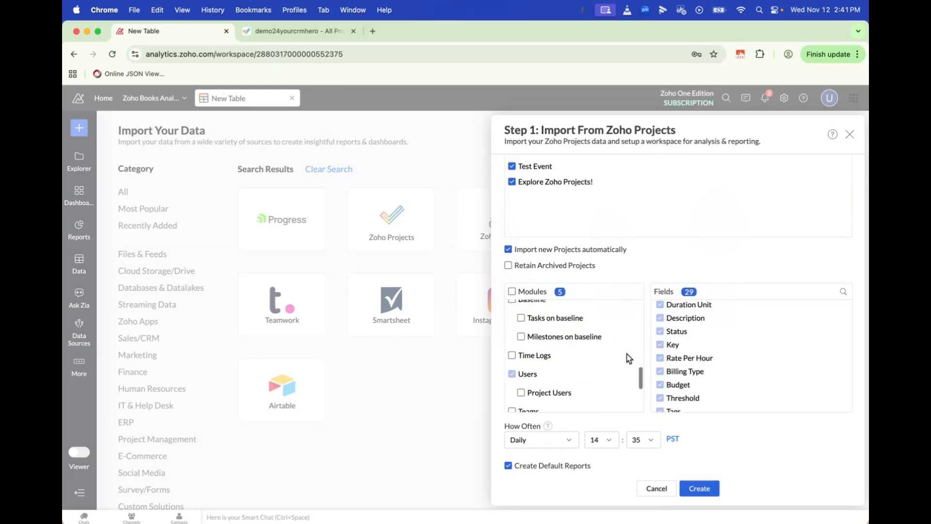
{"action": "left_click", "coordinate": [529, 359]}
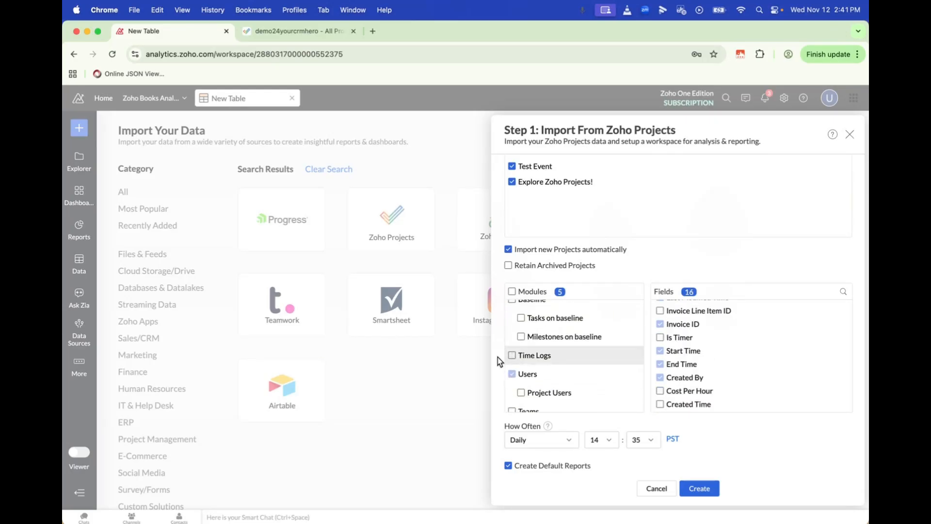
{"action": "left_click", "coordinate": [512, 357]}
{"action": "scroll", "coordinate": [682, 363], "scroll_direction": "up", "scroll_amount": 2}
{"action": "scroll", "coordinate": [682, 363], "scroll_direction": "up", "scroll_amount": 5}
{"action": "scroll", "coordinate": [682, 363], "scroll_direction": "down", "scroll_amount": 5}
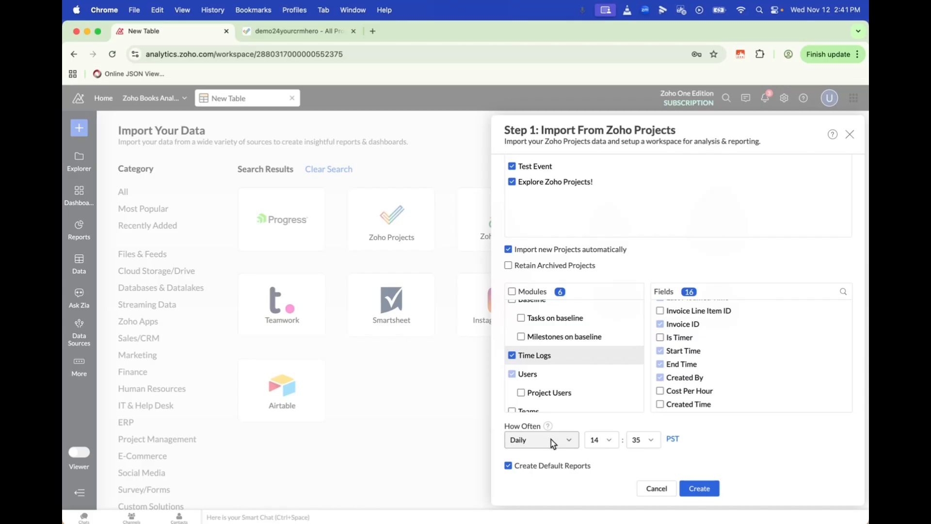
Step: Set the Zoho Projects data import schedule to hourly, repeating every 3 hours
{"action": "left_click", "coordinate": [567, 443]}
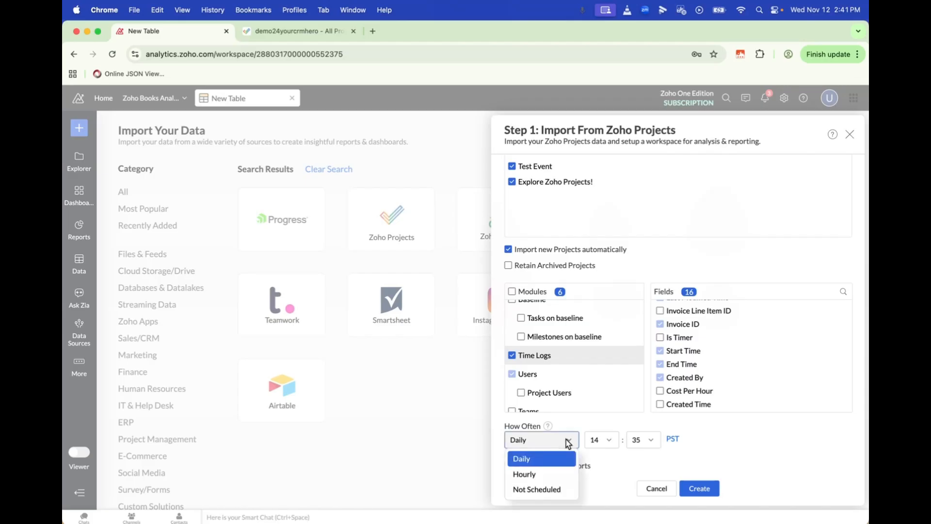
{"action": "left_click", "coordinate": [556, 473]}
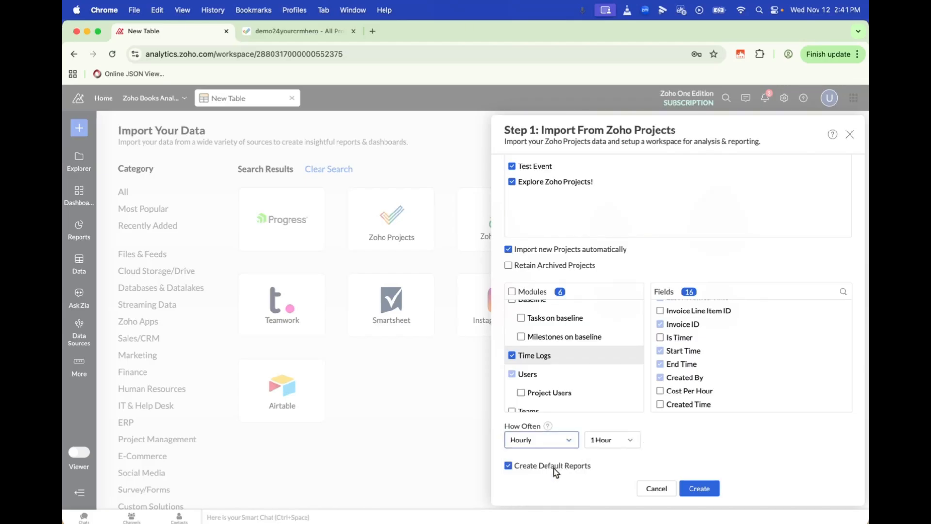
{"action": "left_click", "coordinate": [603, 444]}
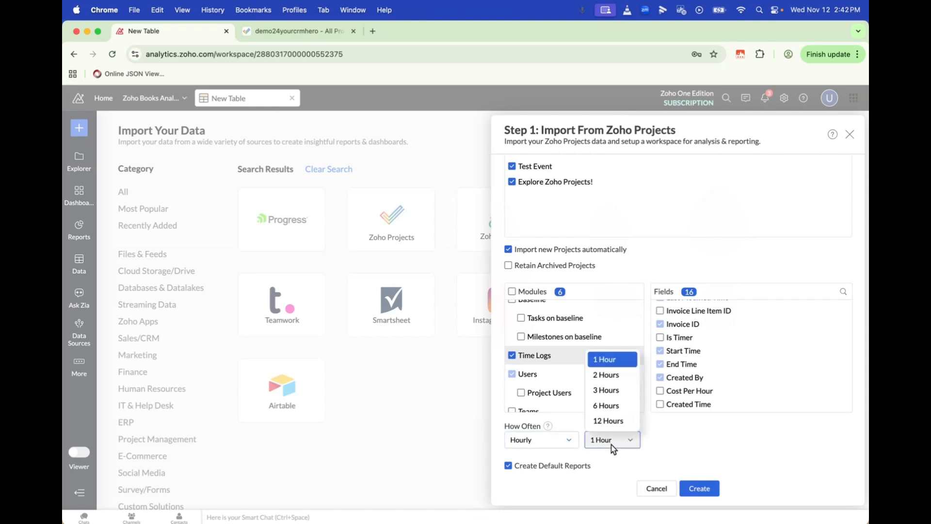
{"action": "left_click", "coordinate": [613, 394]}
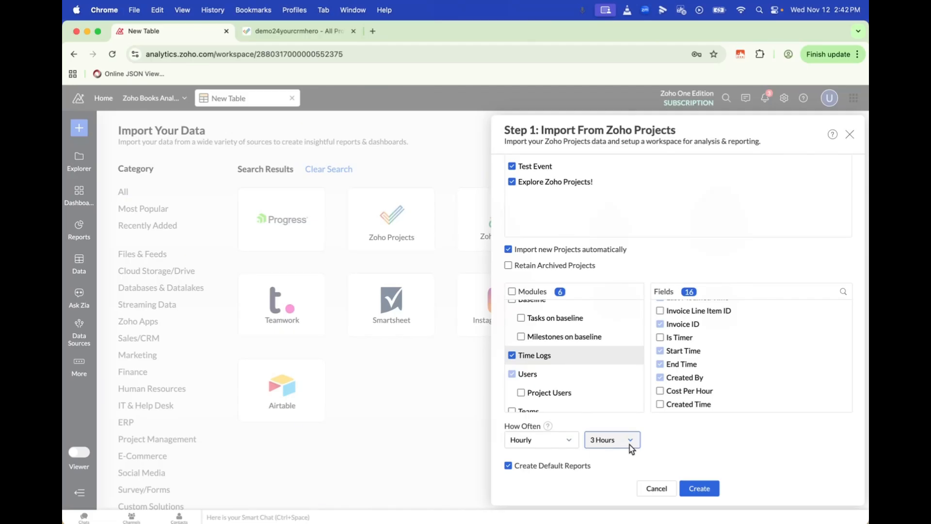
{"action": "scroll", "coordinate": [630, 445], "scroll_direction": "down", "scroll_amount": 1}
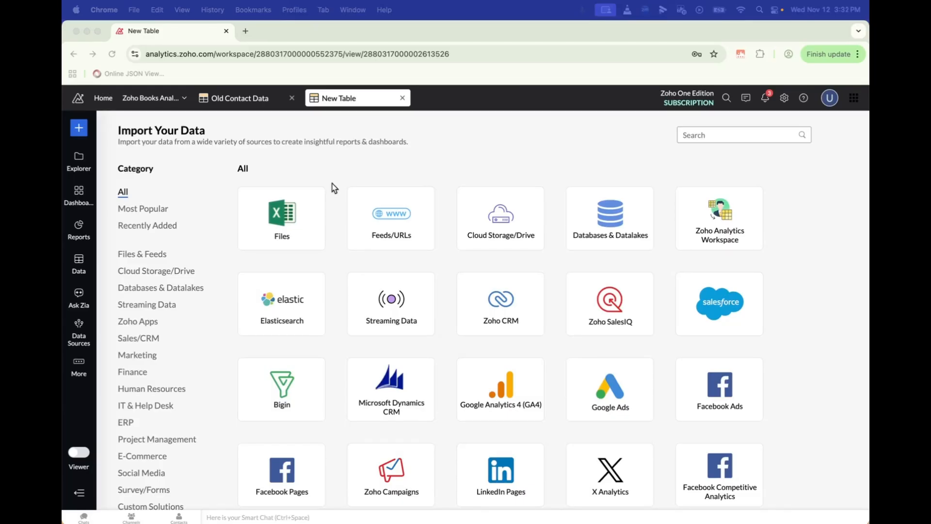
Step: Start a table import from the Files source and name the new table "Old Contacts"
{"action": "mouse_move", "coordinate": [281, 214]}
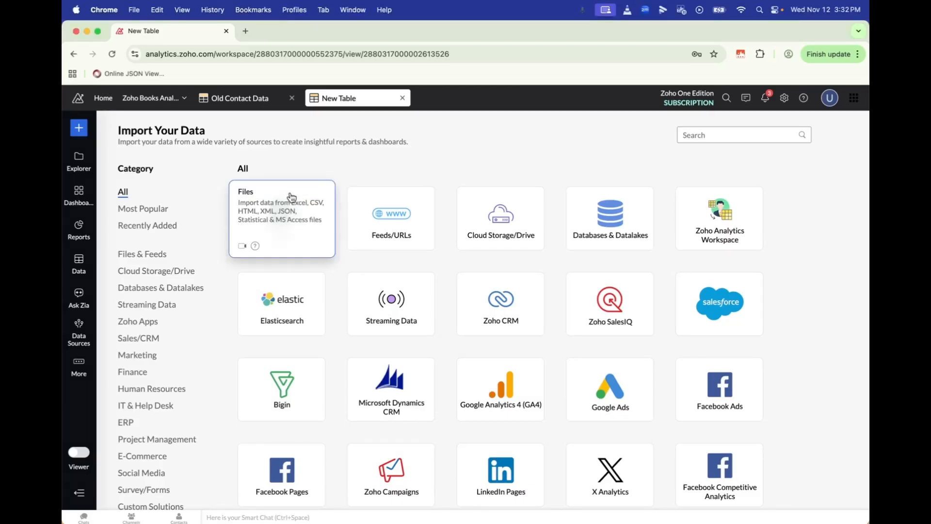
{"action": "left_click", "coordinate": [266, 220]}
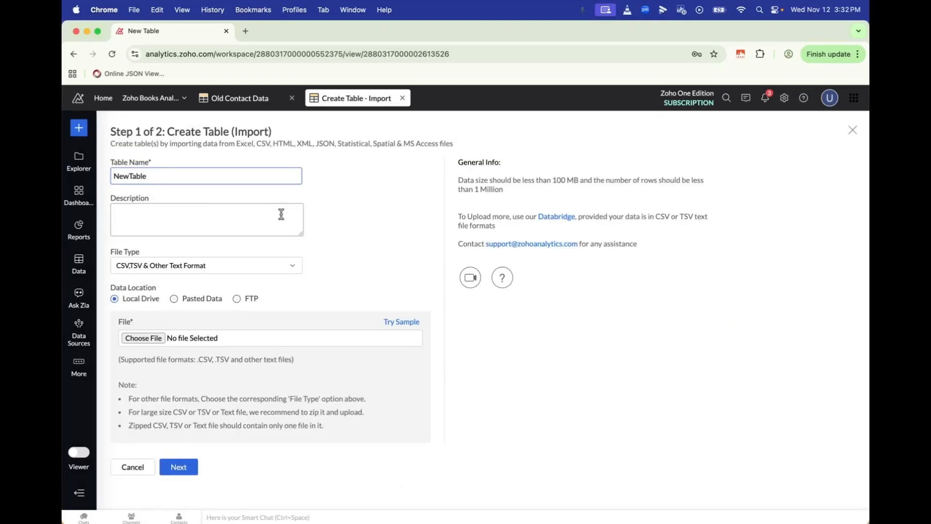
{"action": "key", "text": "super+a"}
{"action": "key", "text": "BackSpace"}
{"action": "type", "text": "O"}
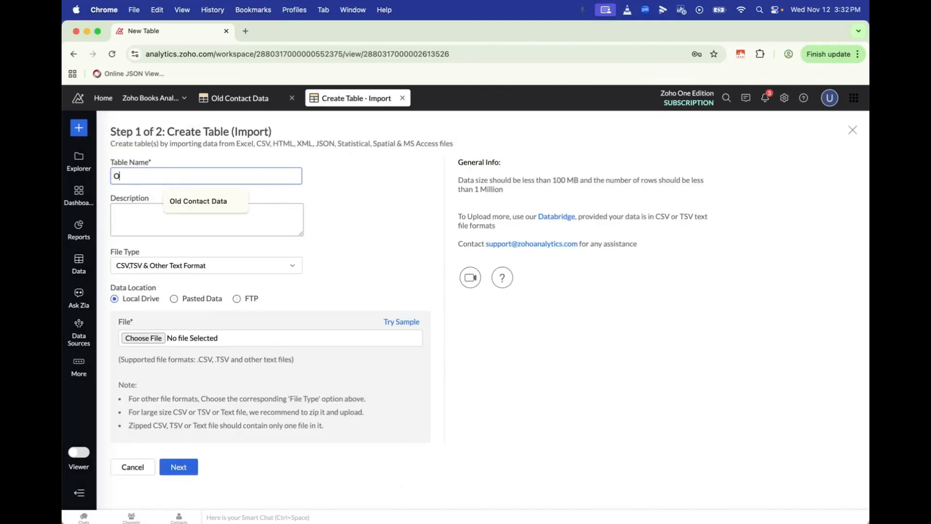
{"action": "type", "text": "ld Contacts"}
{"action": "key", "text": "Tab"}
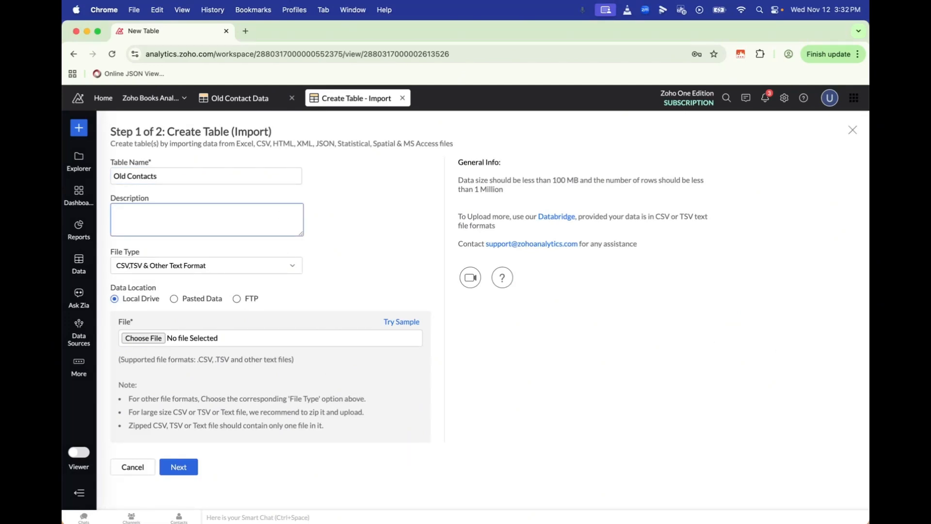
Step: Load anonymized_csv.csv as the source file and continue to the data preview
{"action": "left_click_drag", "start_coordinate": [77, 144], "coordinate": [185, 345]}
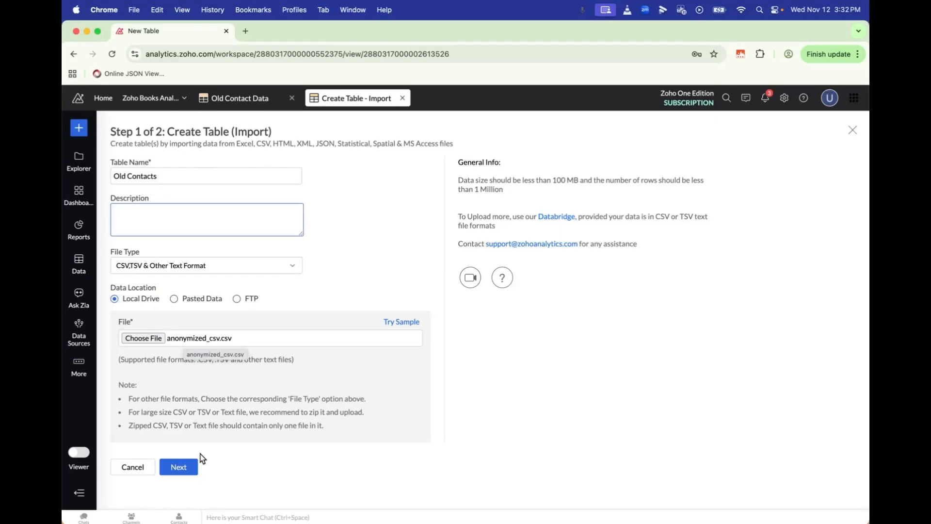
{"action": "left_click", "coordinate": [177, 468]}
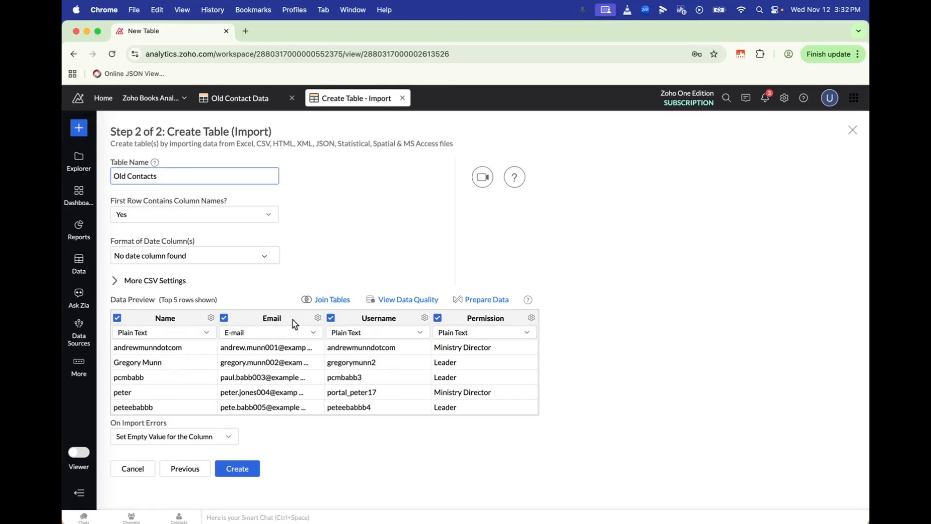
Step: Change the Email column's data type to Plain Text and back to E-mail
{"action": "left_click", "coordinate": [267, 335]}
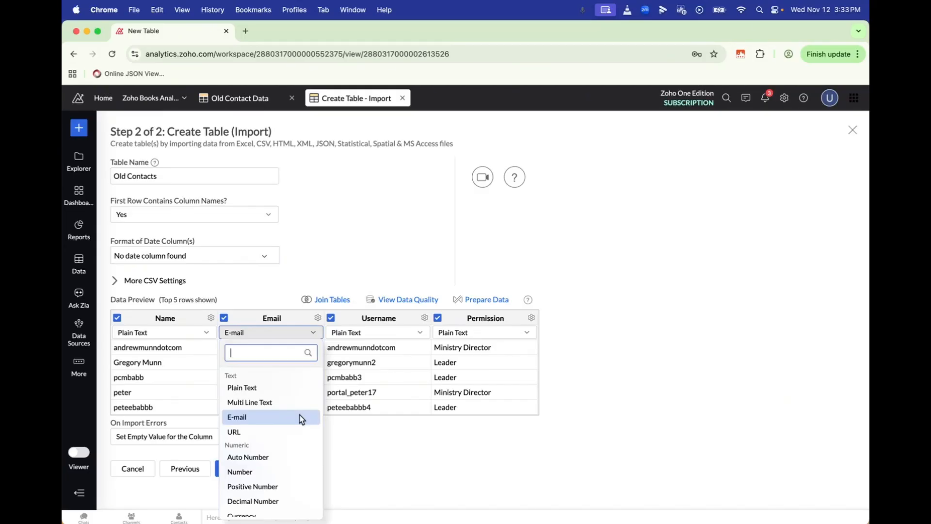
{"action": "left_click", "coordinate": [371, 424]}
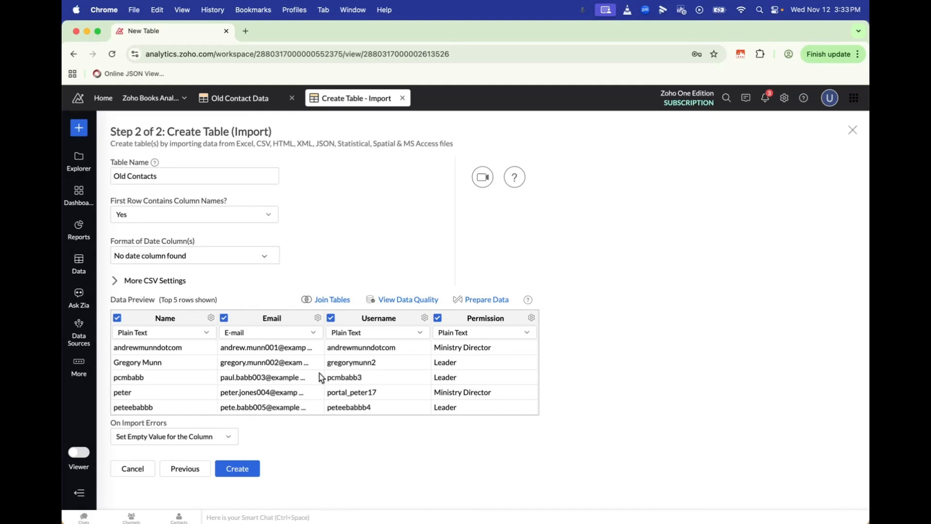
{"action": "left_click", "coordinate": [255, 334]}
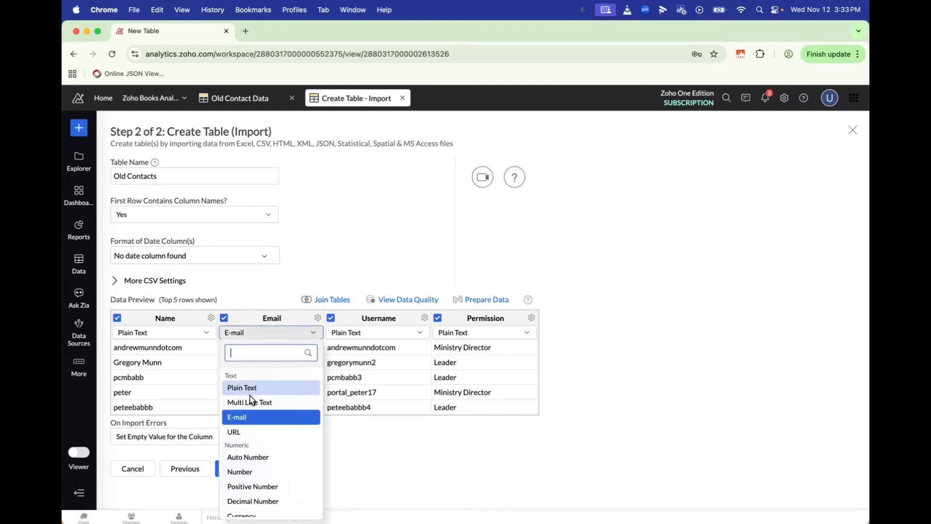
{"action": "left_click", "coordinate": [249, 388]}
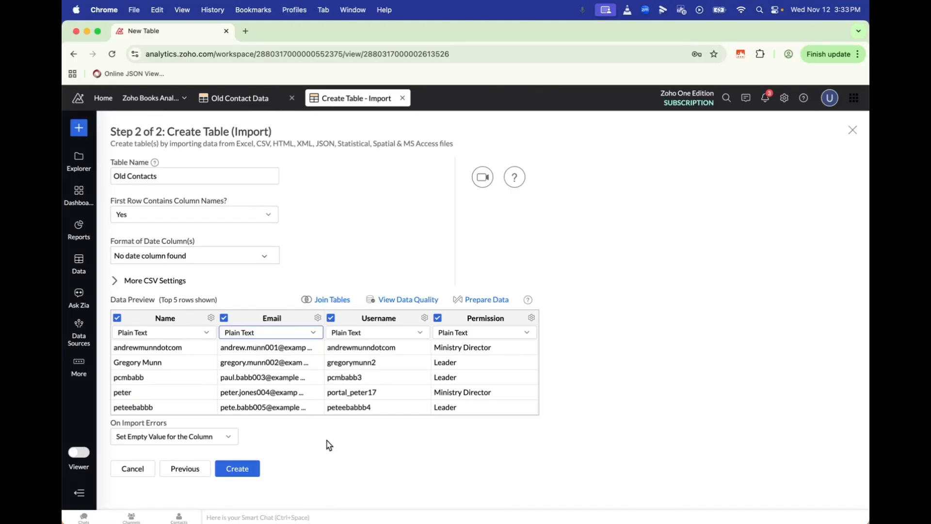
{"action": "left_click", "coordinate": [265, 333]}
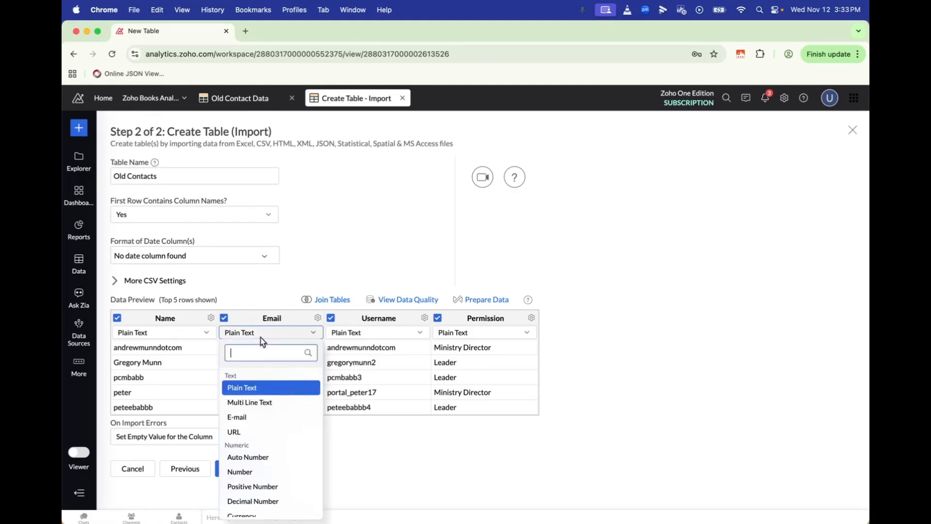
{"action": "left_click", "coordinate": [249, 418]}
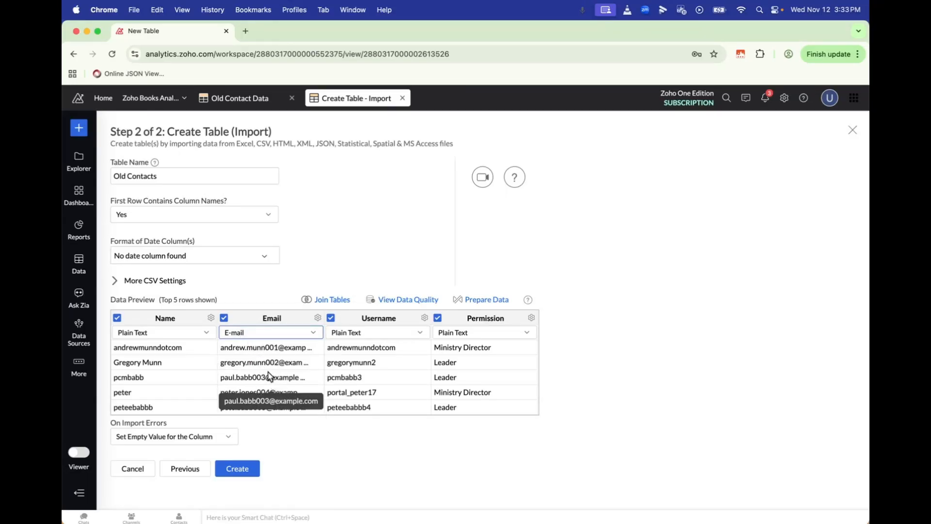
Step: Set the Email column's data type to Plain Text, create the Old Contacts table and close the import summary
{"action": "left_click", "coordinate": [256, 334]}
{"action": "left_click", "coordinate": [250, 387]}
{"action": "left_click", "coordinate": [228, 436]}
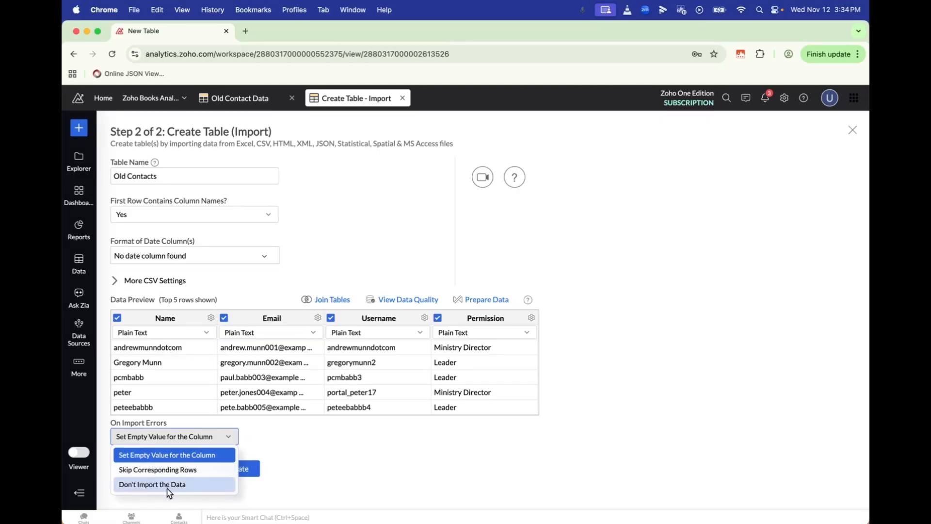
{"action": "left_click", "coordinate": [283, 459]}
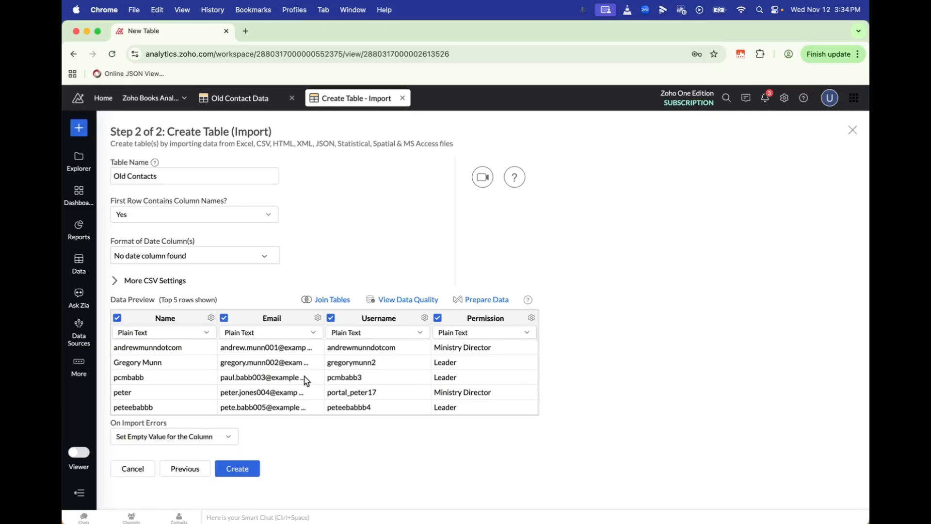
{"action": "left_click", "coordinate": [247, 473]}
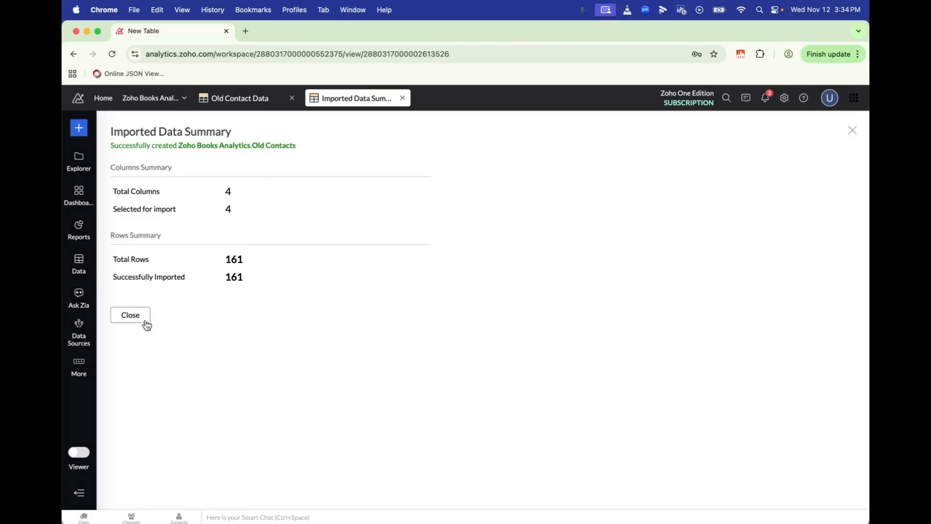
{"action": "left_click", "coordinate": [141, 320]}
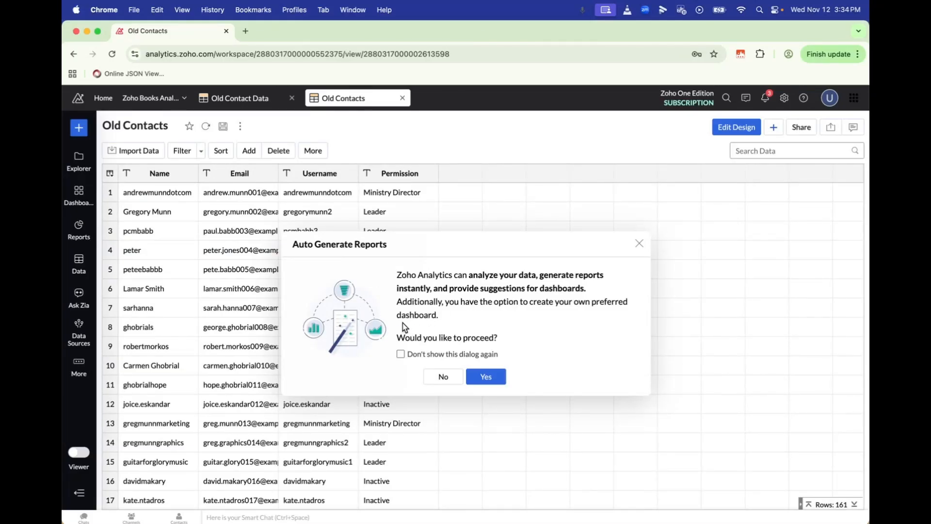
Step: Preview the auto-generated Old Contacts Analysis dashboard with its permission distribution chart, and dismiss the suggestions without saving the dashboard
{"action": "left_click", "coordinate": [496, 383]}
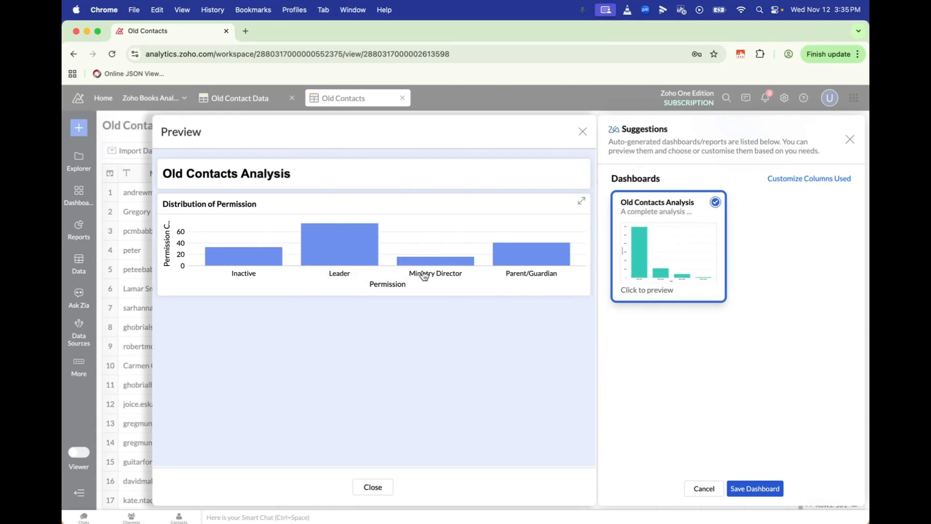
{"action": "mouse_move", "coordinate": [351, 258]}
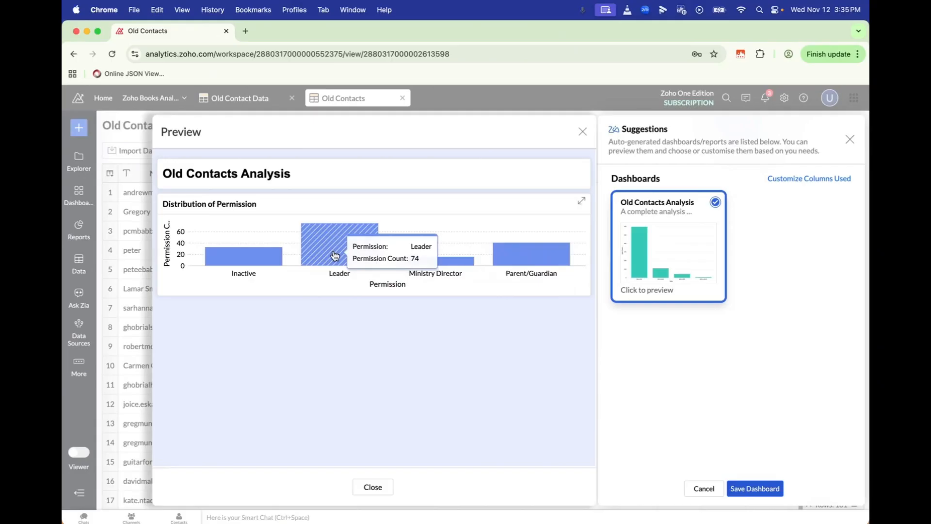
{"action": "mouse_move", "coordinate": [276, 263]}
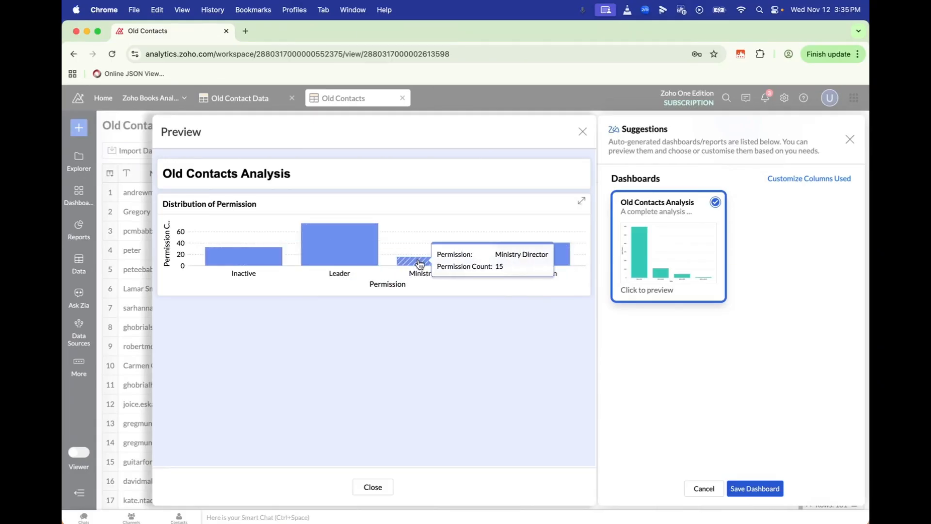
{"action": "left_click", "coordinate": [851, 140]}
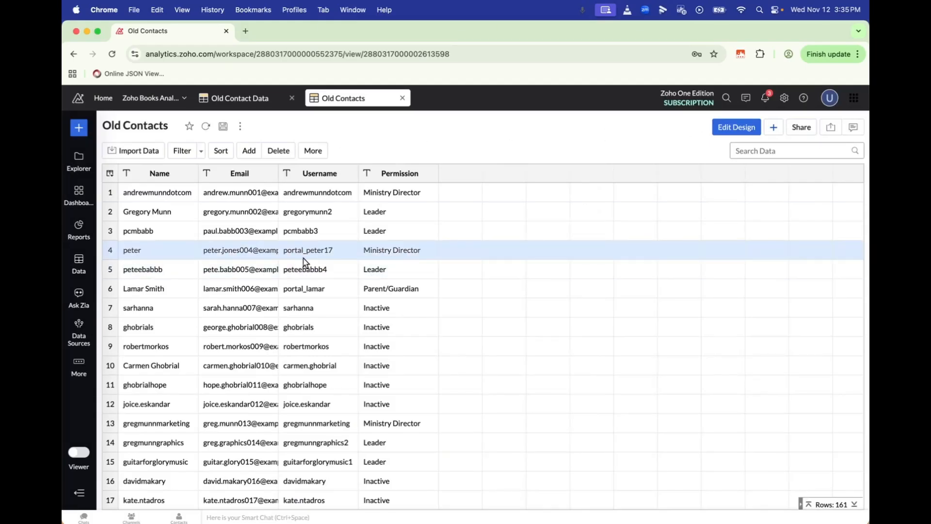
Step: Open the workspace's data sources, start adding one and browse the Cloud Storage/Drive and Files & Feeds categories
{"action": "left_click", "coordinate": [95, 337]}
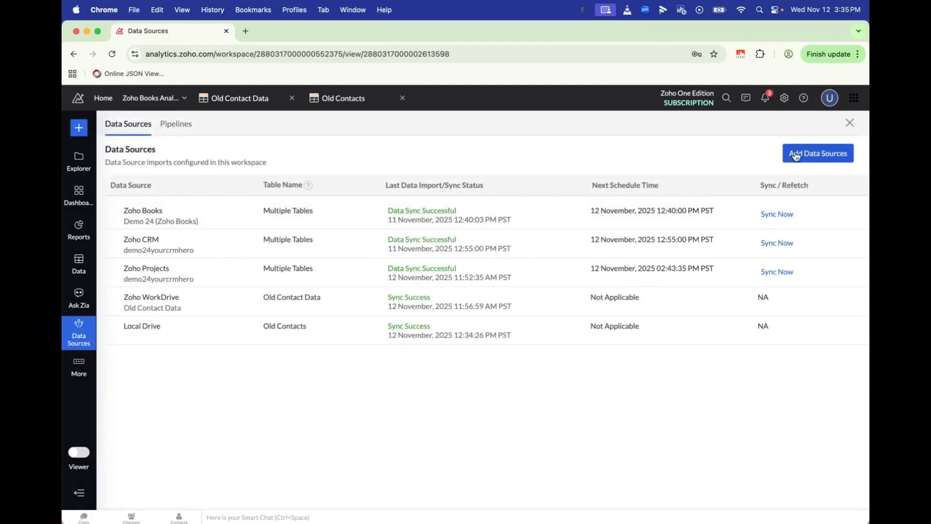
{"action": "left_click", "coordinate": [796, 154]}
{"action": "left_click", "coordinate": [145, 272]}
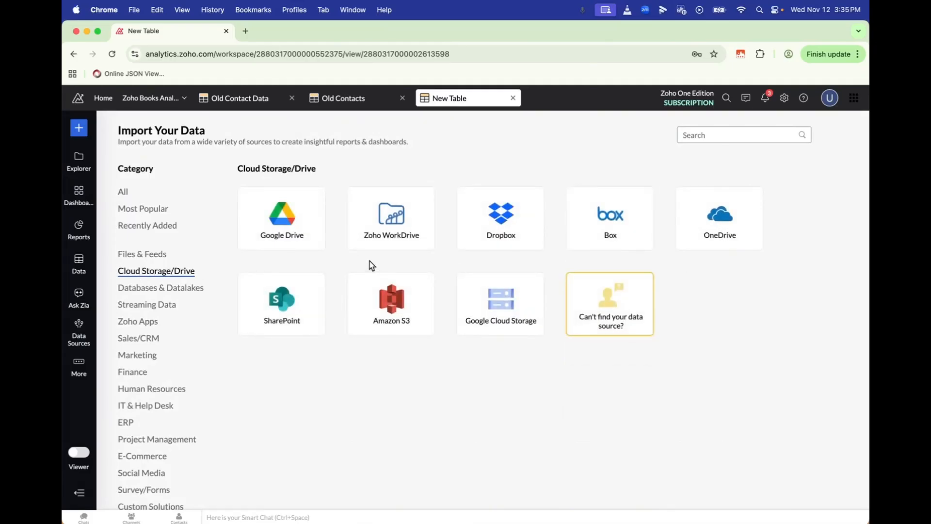
{"action": "left_click", "coordinate": [160, 256]}
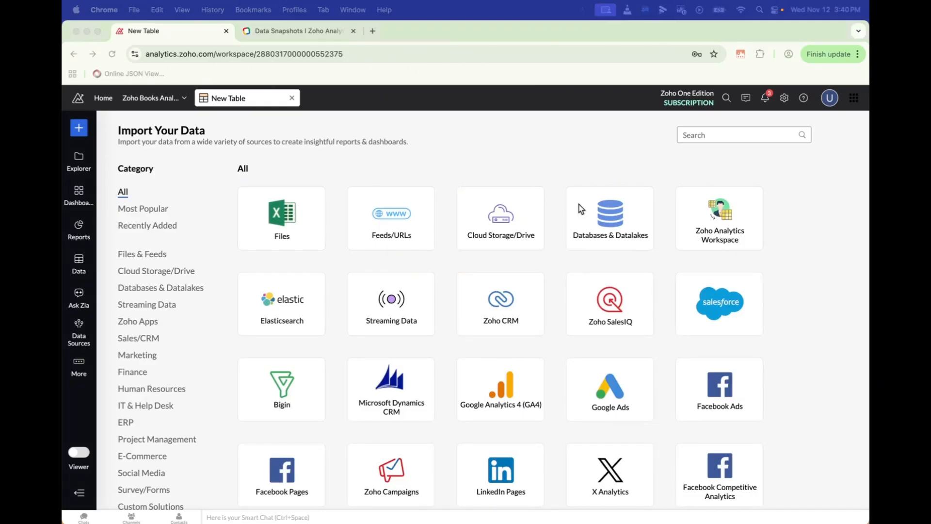
Step: Search the import sources for "Snap" and start a new table from the Data Snapshot source
{"action": "left_click", "coordinate": [692, 138]}
{"action": "type", "text": "Snap"}
{"action": "left_click", "coordinate": [298, 225]}
{"action": "left_click", "coordinate": [309, 226]}
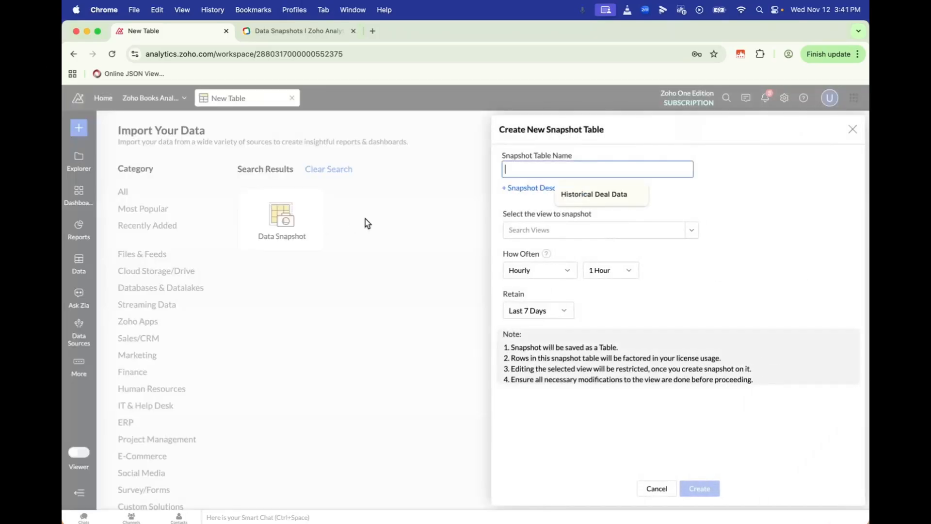
Step: Name the snapshot table "Historical Deal Data" and choose Deals Summary View as the view to snapshot
{"action": "left_click", "coordinate": [544, 202]}
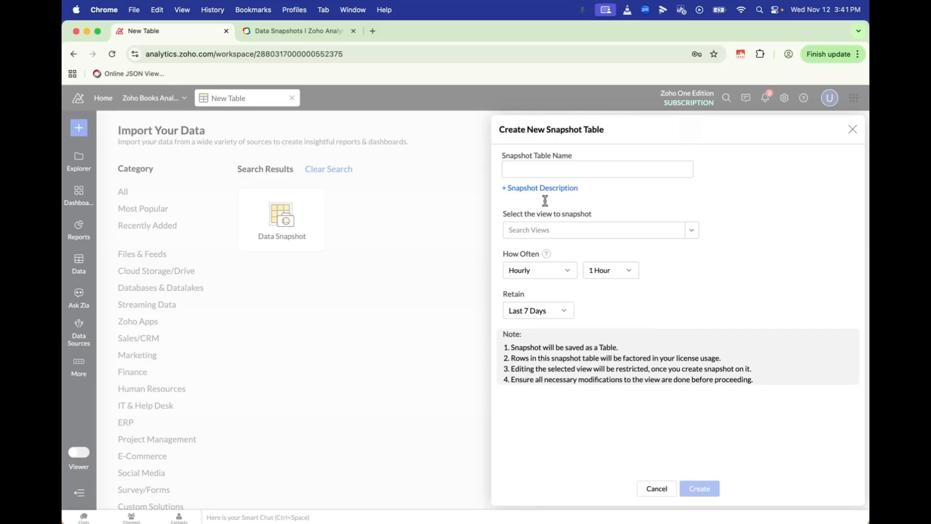
{"action": "left_click", "coordinate": [553, 165]}
{"action": "left_click", "coordinate": [574, 193]}
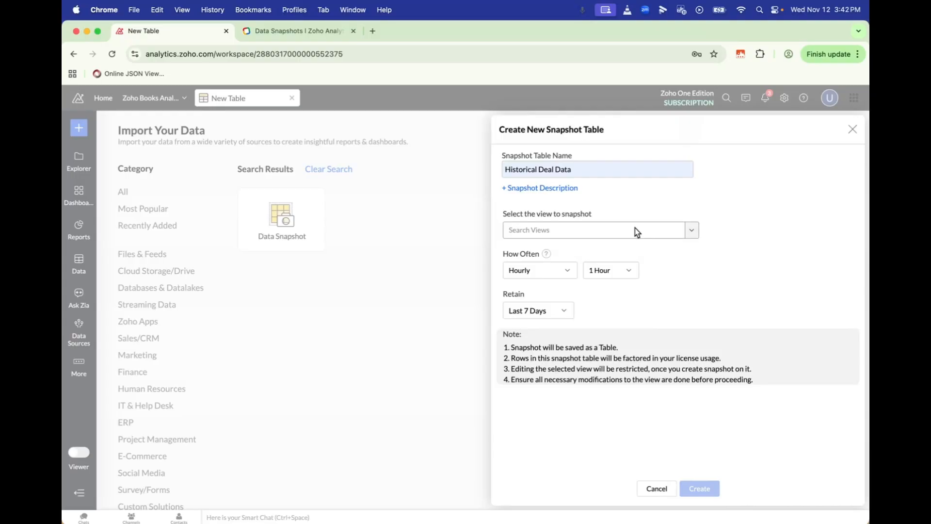
{"action": "left_click", "coordinate": [691, 232]}
{"action": "type", "text": "deal"}
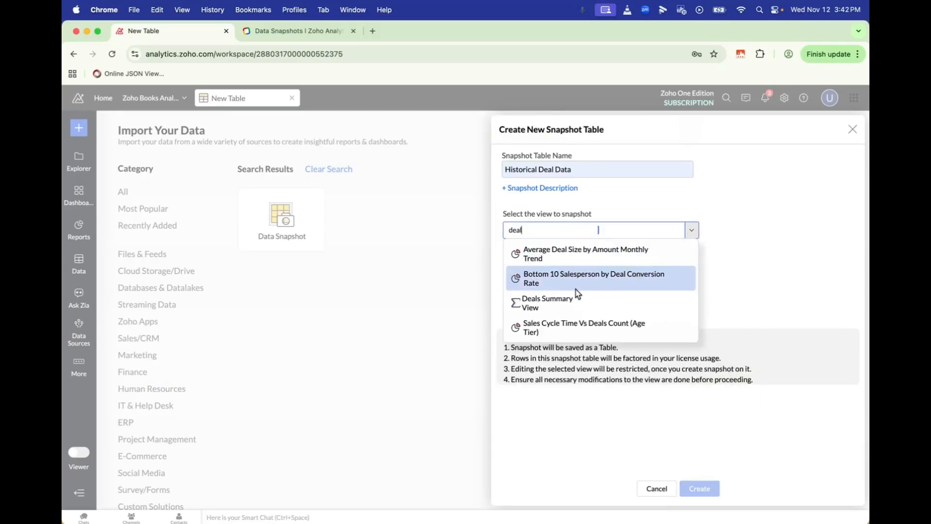
{"action": "left_click", "coordinate": [553, 301]}
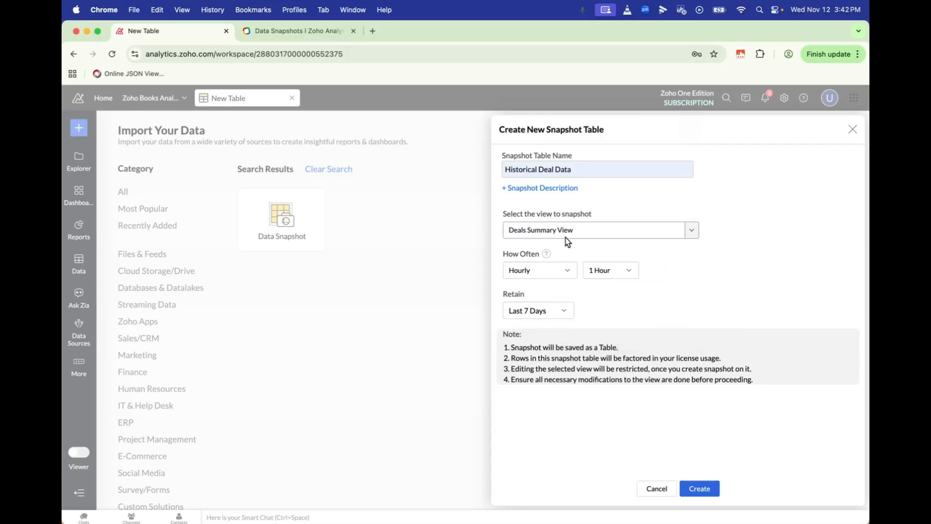
Step: Schedule the snapshot to run monthly on the 1st at 00:00
{"action": "left_click", "coordinate": [566, 277]}
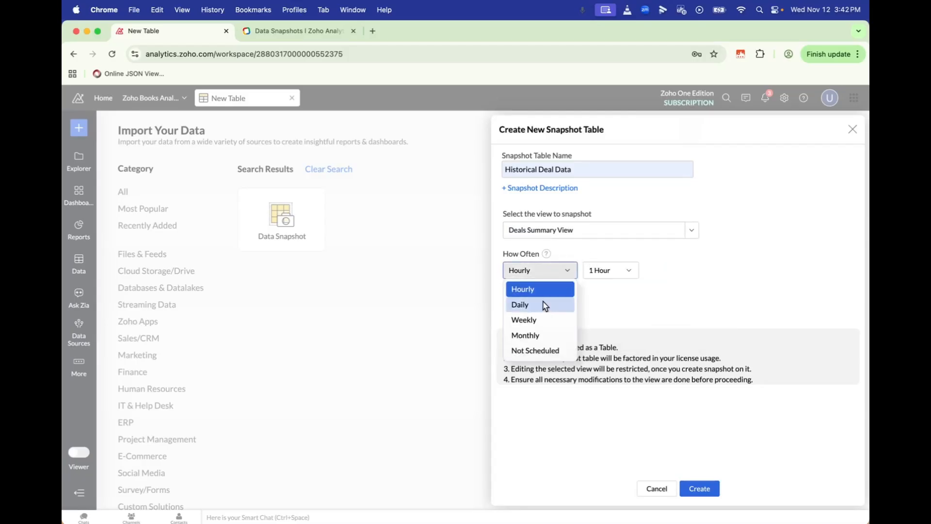
{"action": "left_click", "coordinate": [546, 335]}
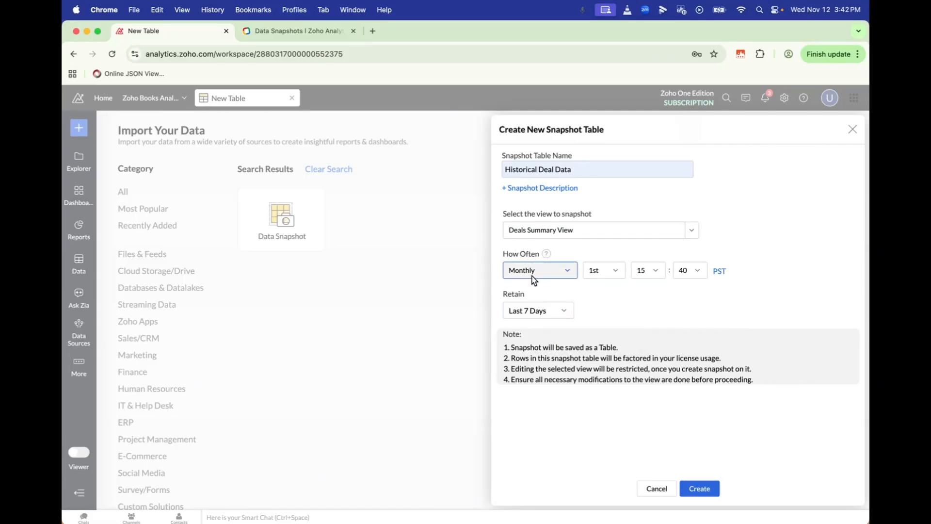
{"action": "left_click", "coordinate": [654, 271]}
{"action": "left_click", "coordinate": [650, 290]}
{"action": "left_click", "coordinate": [689, 272]}
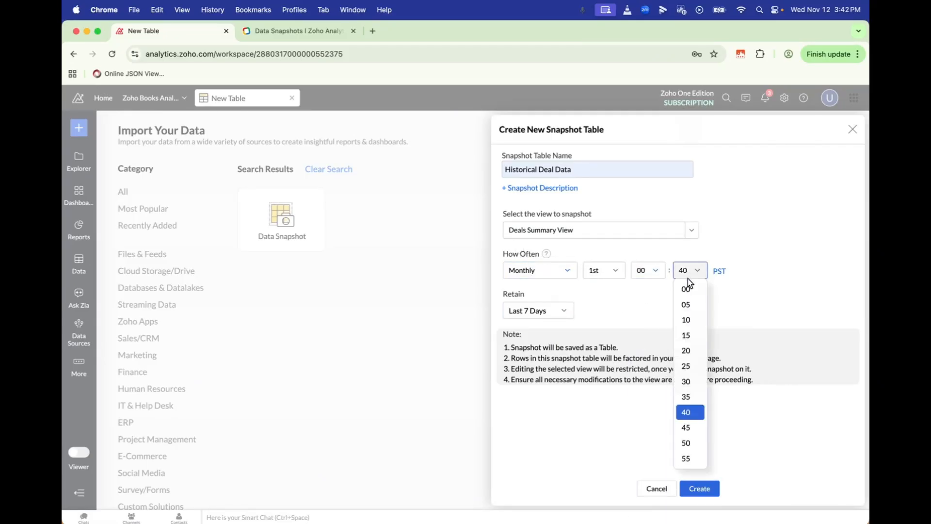
{"action": "left_click", "coordinate": [688, 291]}
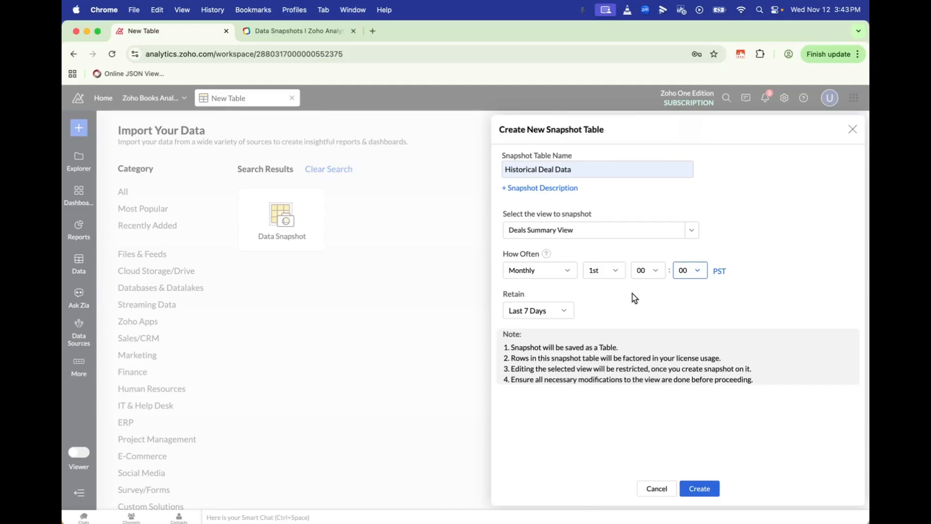
Step: Set the snapshot retention to Last 3 Months, create the snapshot table and open it
{"action": "left_click", "coordinate": [565, 313]}
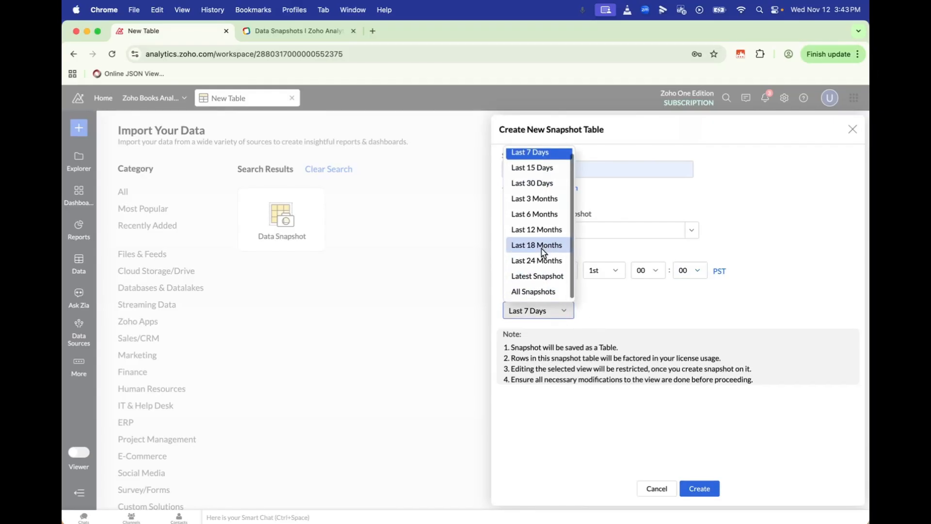
{"action": "left_click", "coordinate": [564, 310]}
{"action": "left_click", "coordinate": [569, 320]}
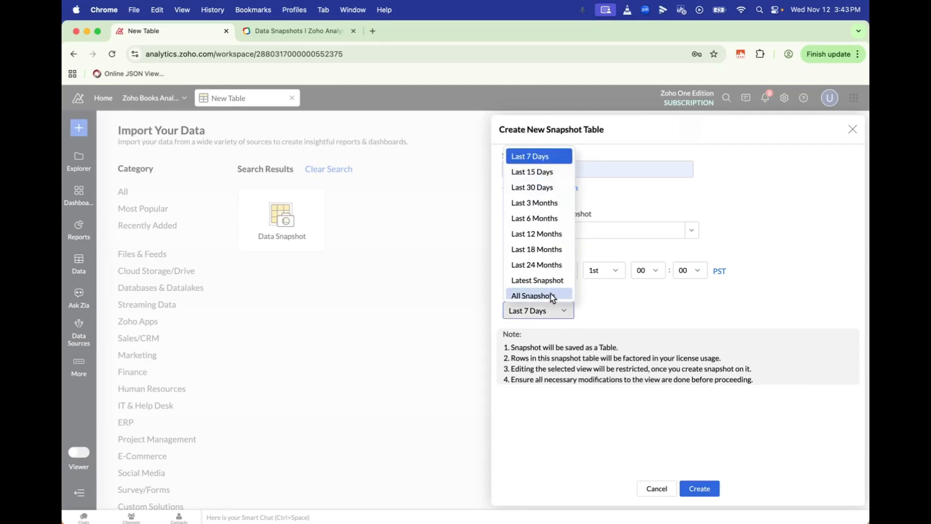
{"action": "left_click", "coordinate": [553, 208]}
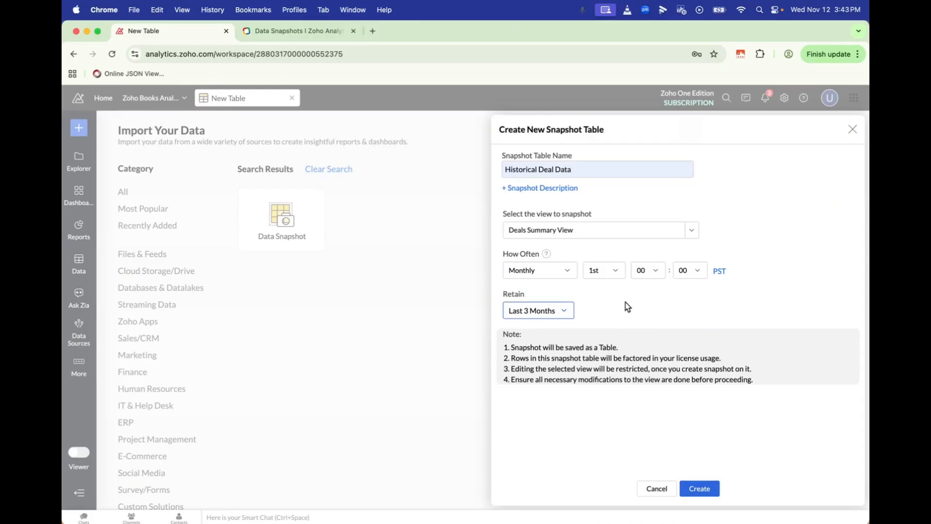
{"action": "left_click", "coordinate": [572, 316]}
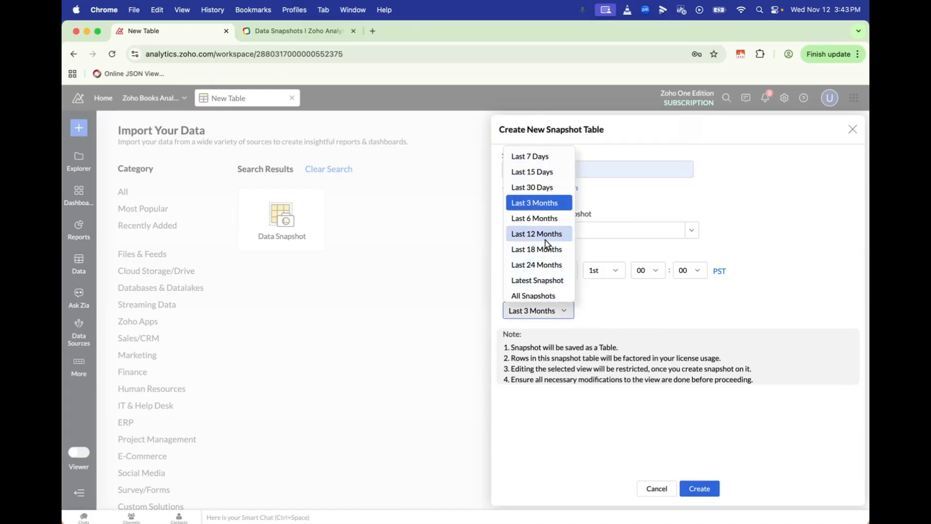
{"action": "left_click", "coordinate": [620, 314]}
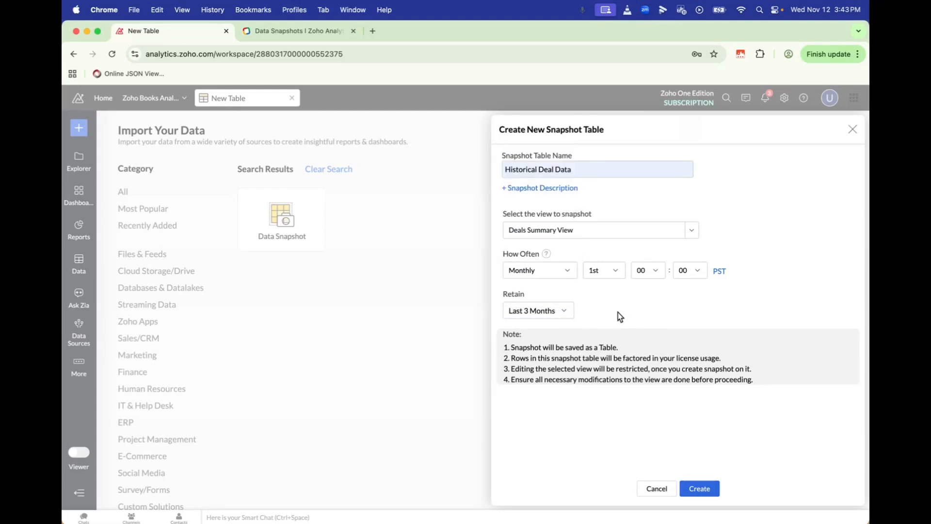
{"action": "left_click", "coordinate": [703, 491]}
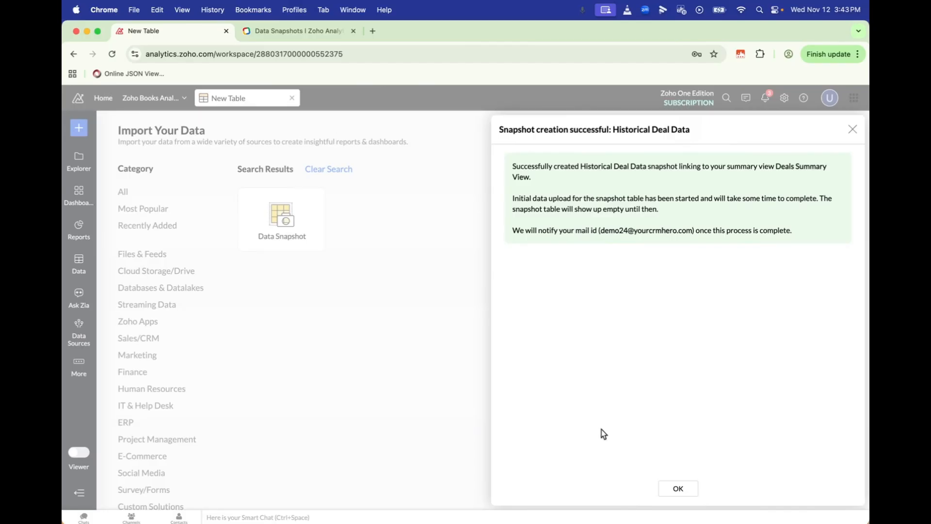
{"action": "left_click", "coordinate": [678, 490]}
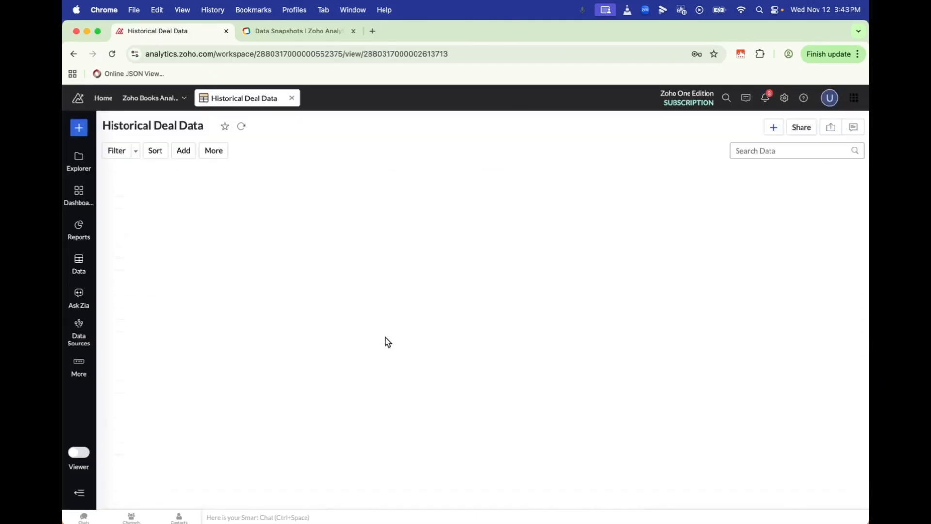